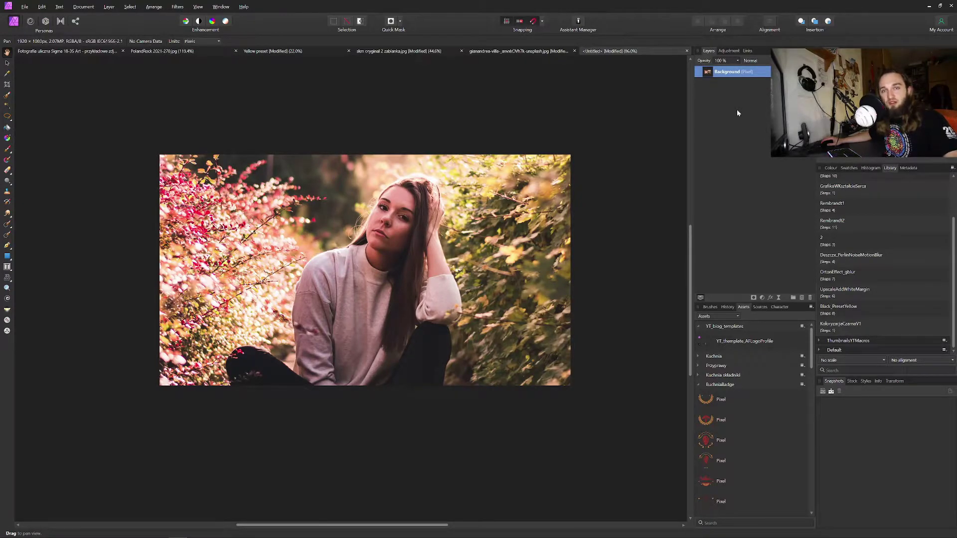
Add an HSL adjustment to the Background layer and lower the reds' saturation shift to about -65%.
left_click(762, 298)
left_click(718, 161)
key("ctrl+u")
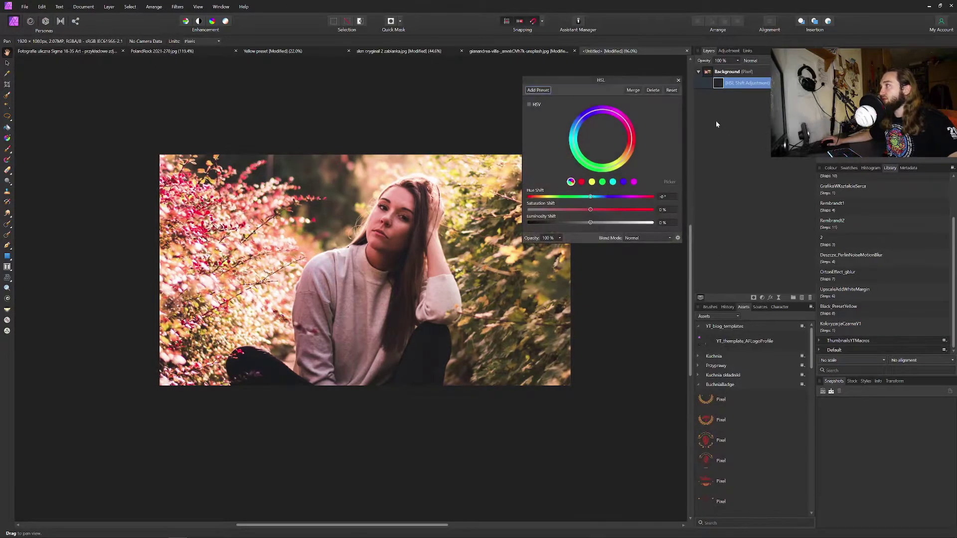
left_click(582, 181)
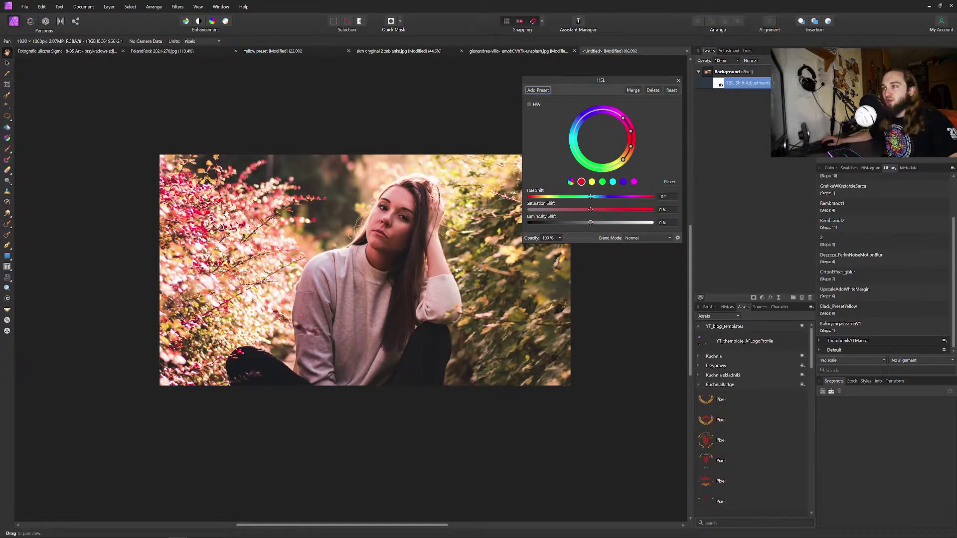
left_click_drag(591, 210, 552, 210)
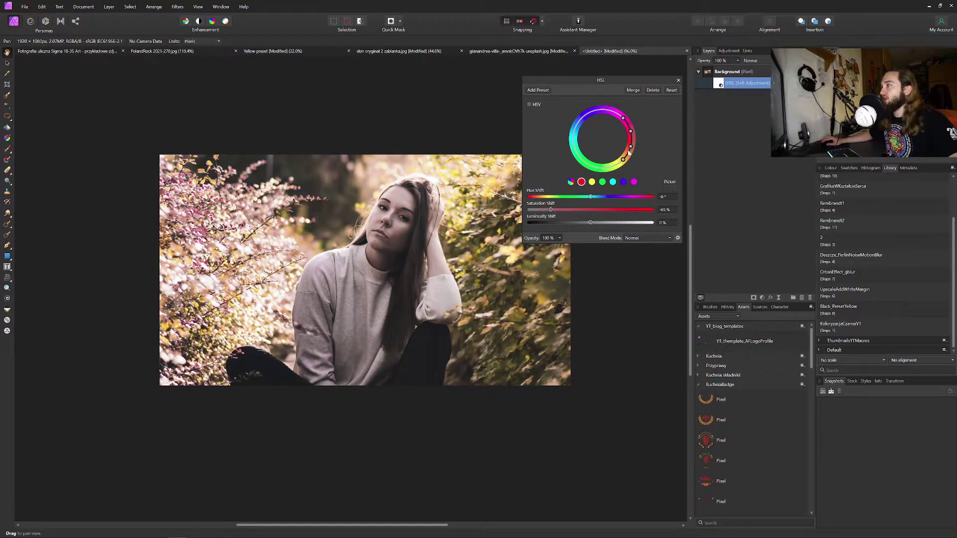
Extend the reds' hue range through the magentas to violet and set their saturation shift to -54%.
left_click_drag(631, 131, 587, 112)
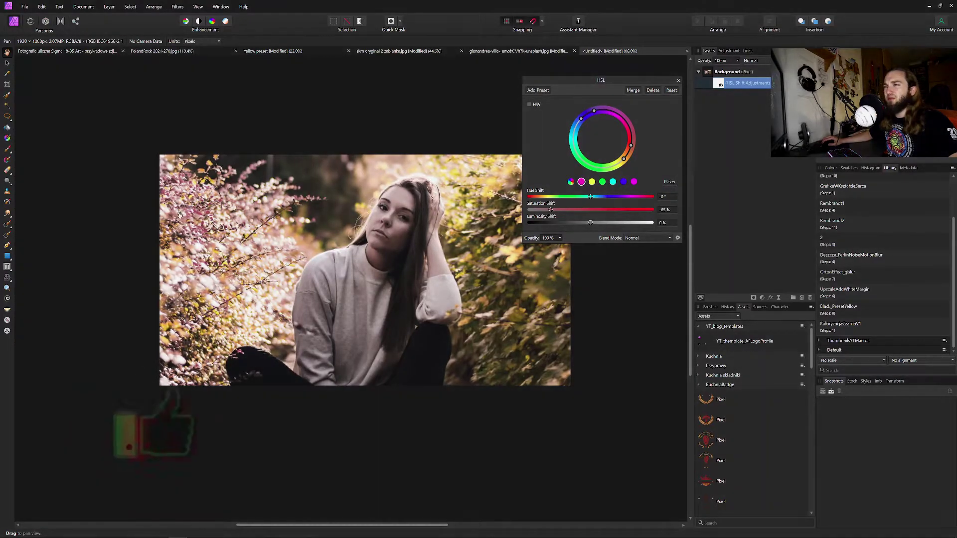
left_click_drag(551, 210, 558, 210)
mouse_move(625, 158)
left_mouse_down()
mouse_move(632, 146)
mouse_move(627, 156)
left_mouse_up()
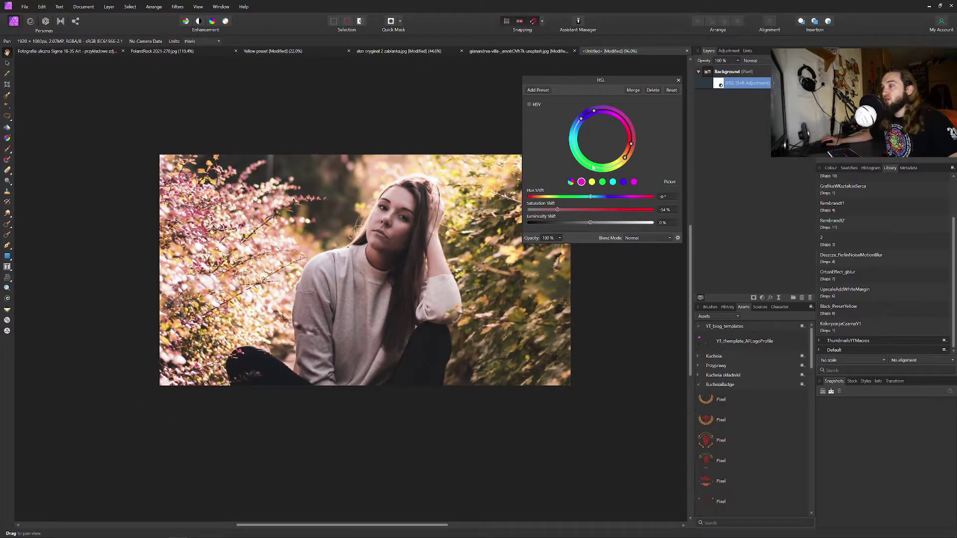
left_click_drag(592, 116, 601, 110)
left_click_drag(631, 147, 623, 158)
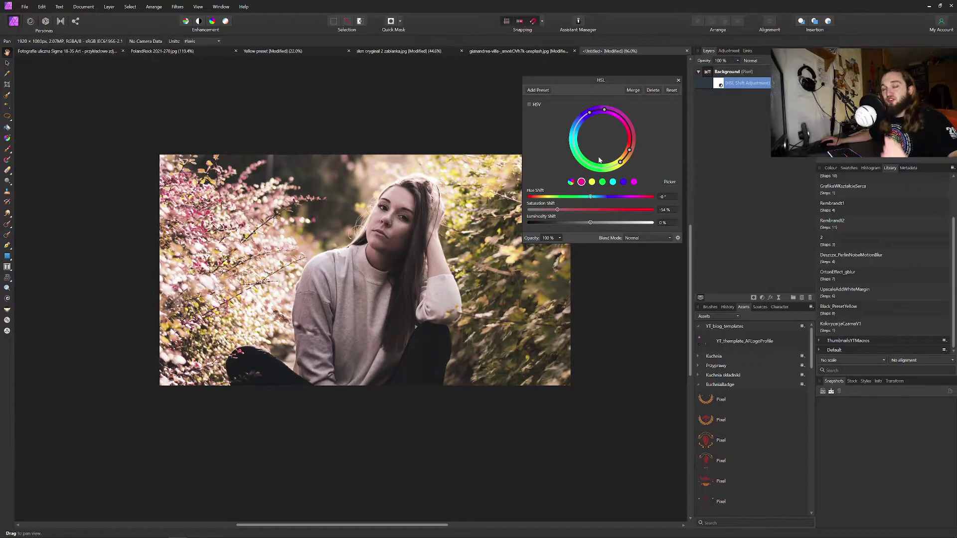
Set the yellows' saturation shift to 17%, and give the greens a wider hue range with a 15% luminosity shift.
left_click(592, 182)
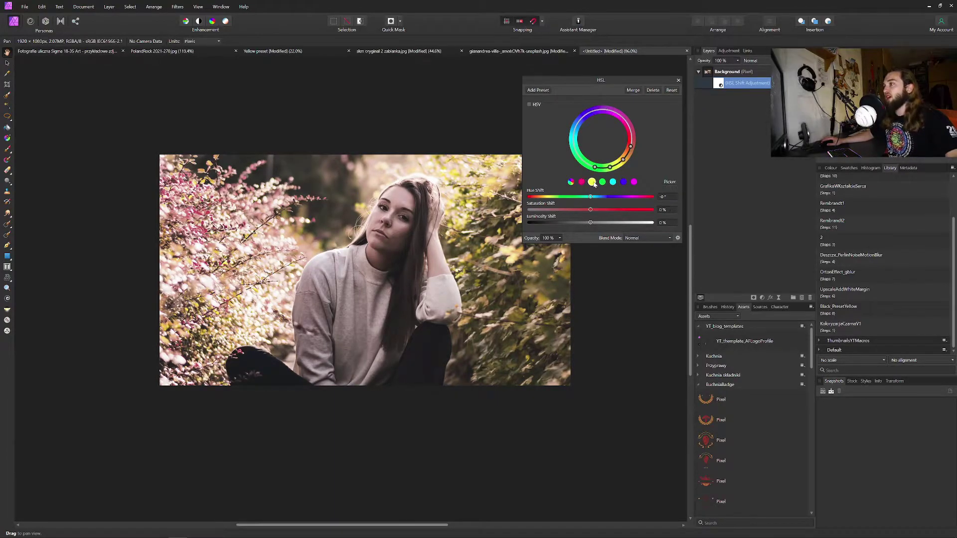
left_click_drag(592, 212, 602, 212)
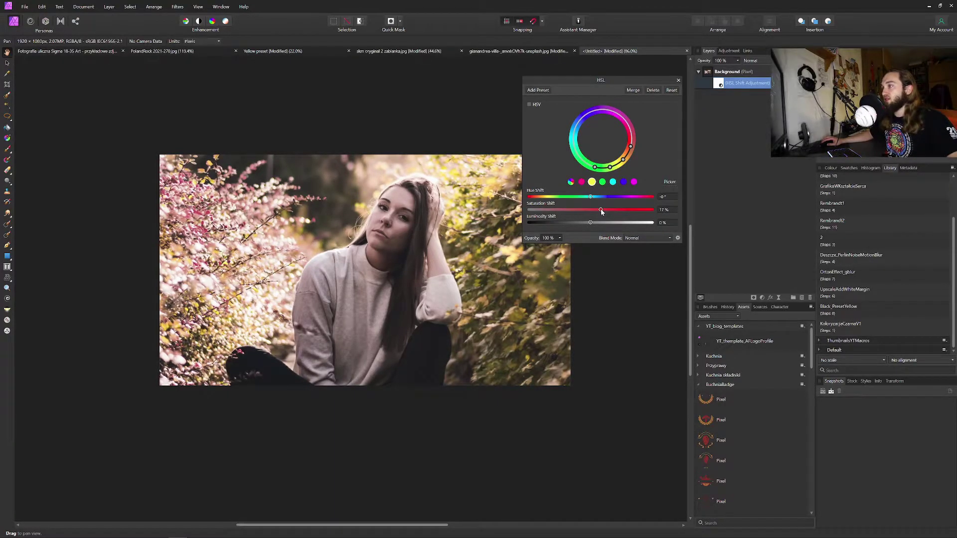
left_click(602, 182)
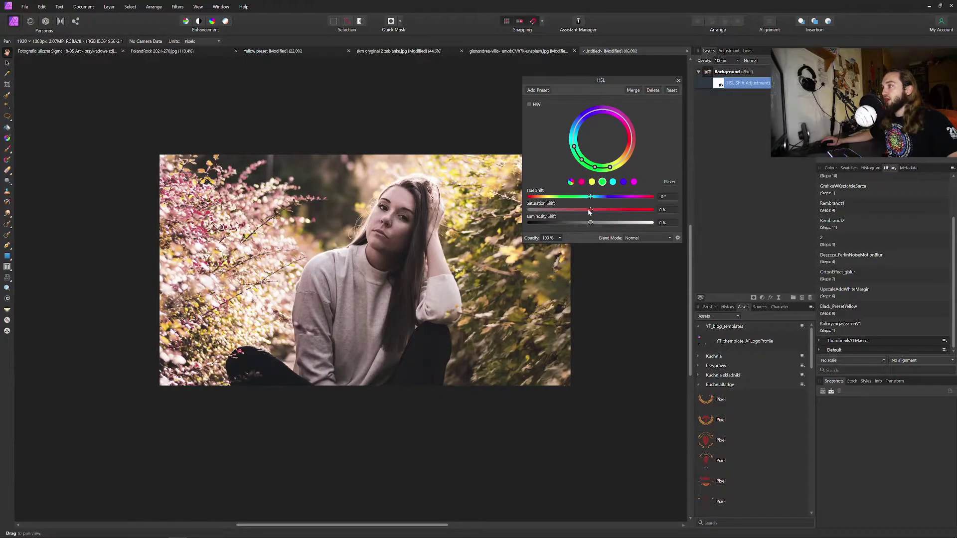
left_click_drag(603, 172, 570, 140)
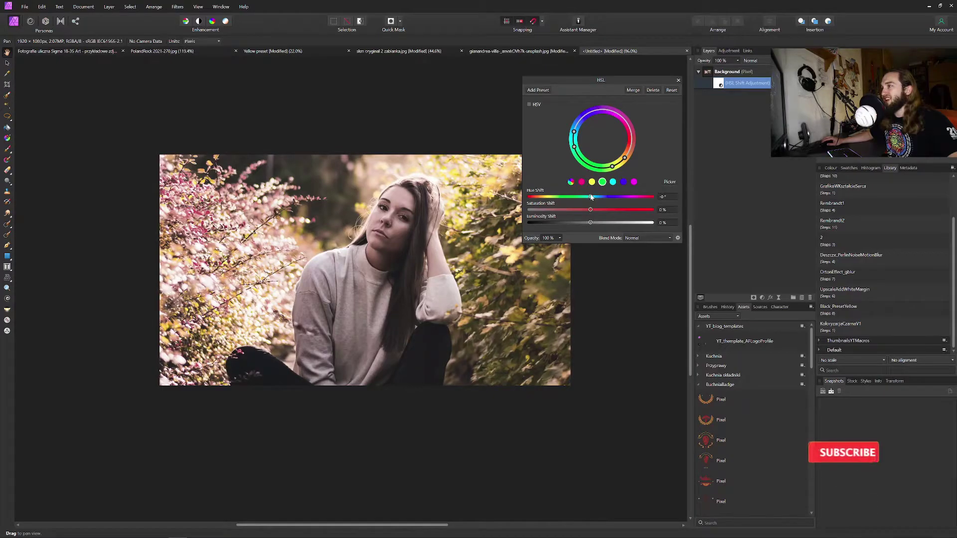
left_click_drag(590, 198, 521, 223)
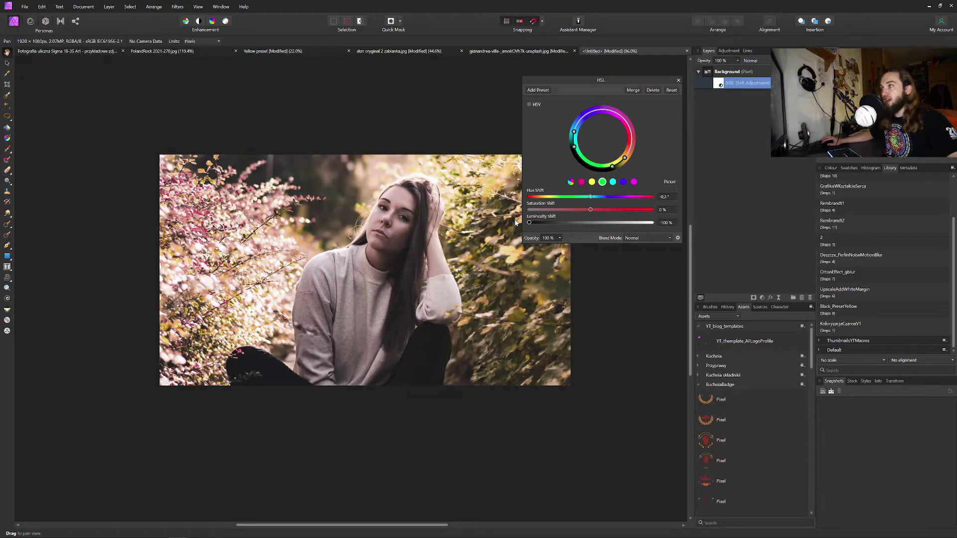
left_click_drag(529, 223, 600, 222)
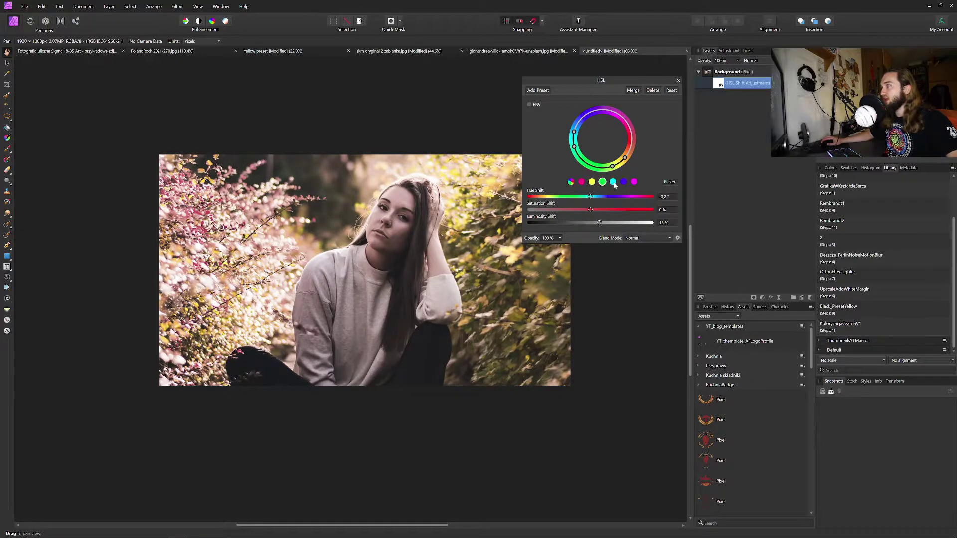
Widen the magentas' hue range from violet to red and set their hue shift to -39.7° and saturation shift to -14%.
left_click(633, 182)
left_click(670, 182)
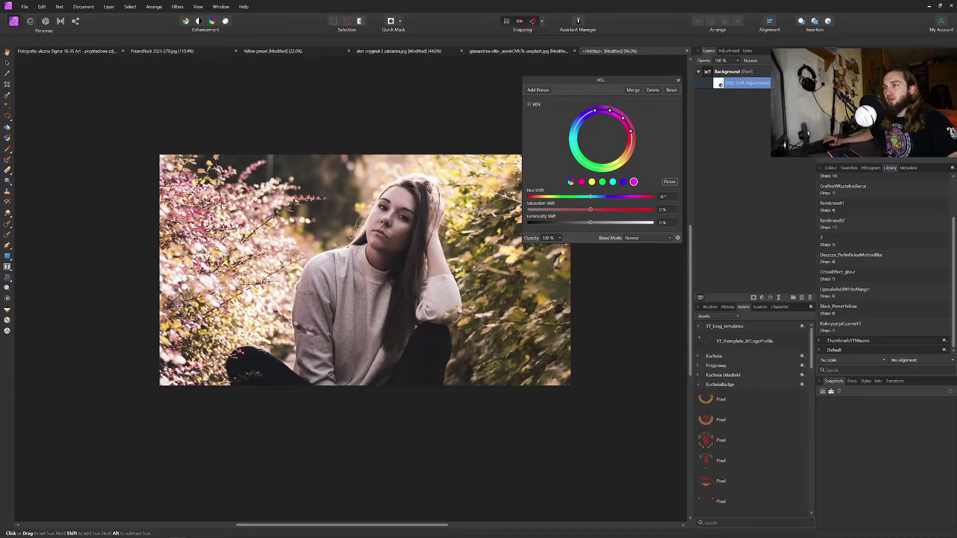
left_click_drag(619, 114, 631, 148)
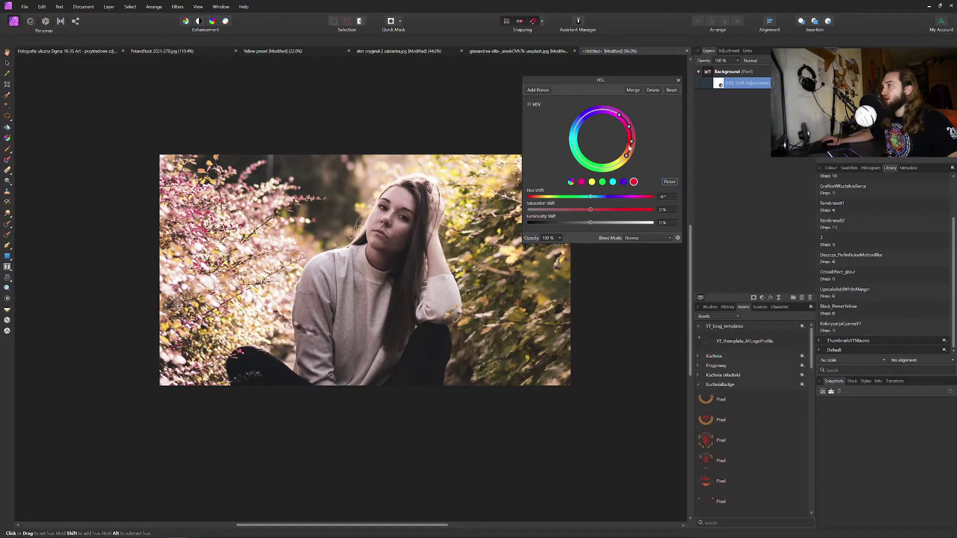
left_click(607, 126)
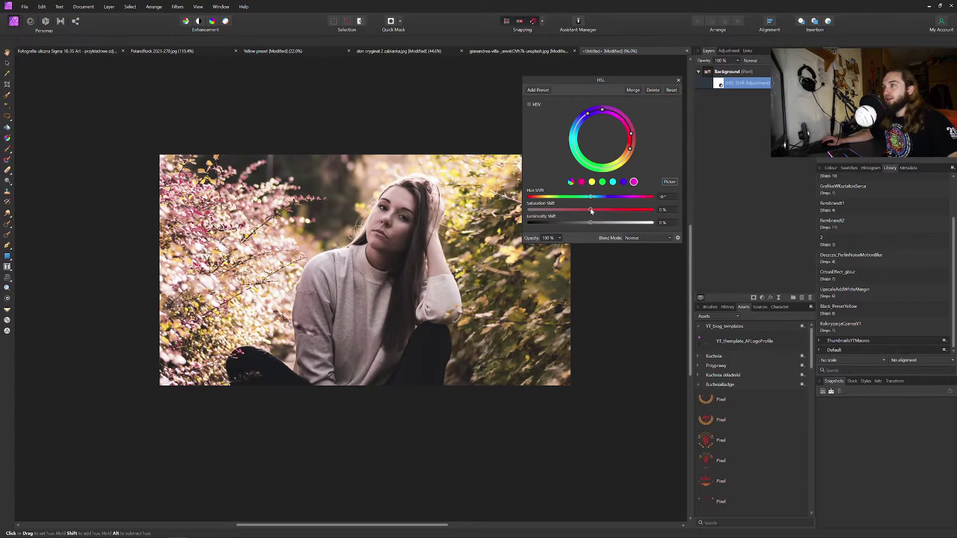
mouse_move(591, 197)
left_mouse_down()
mouse_move(606, 198)
mouse_move(569, 199)
mouse_move(578, 202)
left_mouse_up()
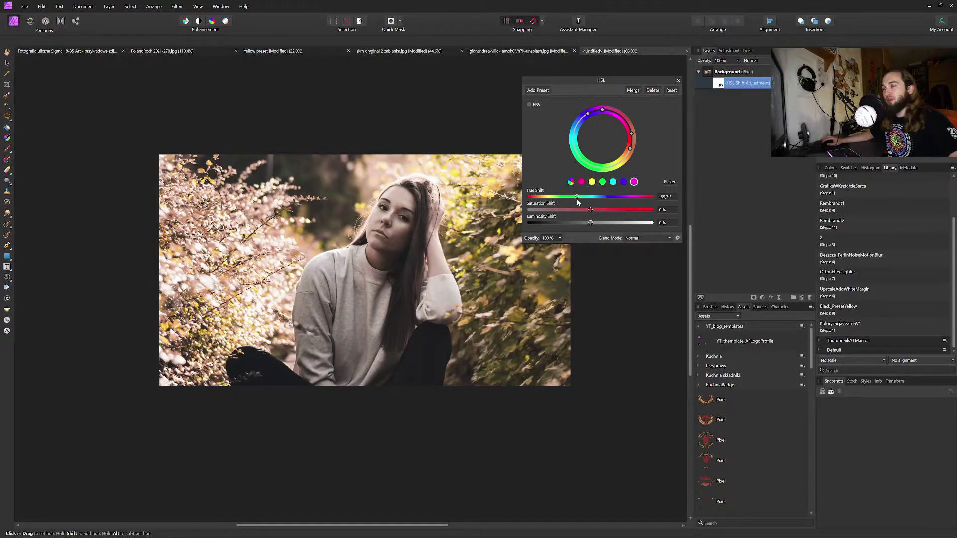
mouse_move(591, 210)
left_mouse_down()
mouse_move(538, 212)
mouse_move(586, 212)
left_mouse_up()
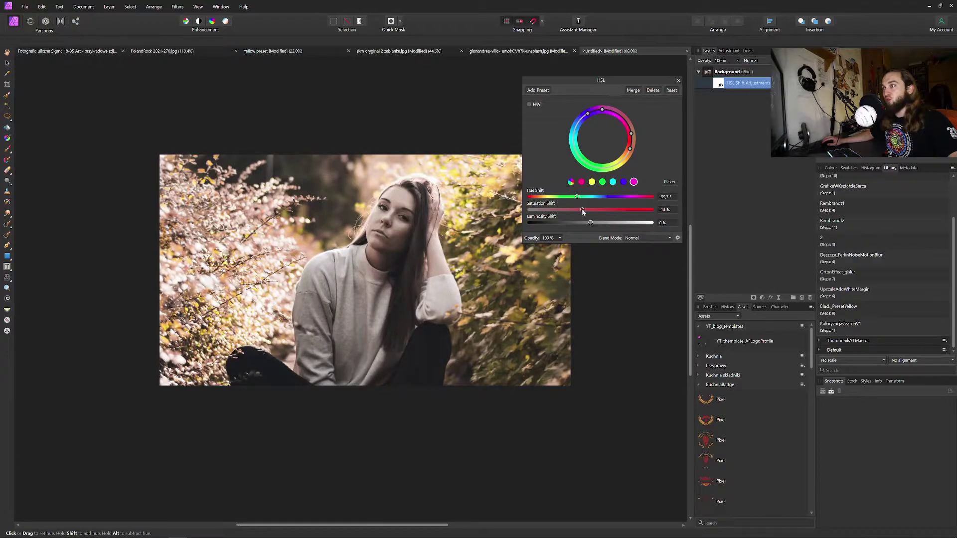
left_click(680, 80)
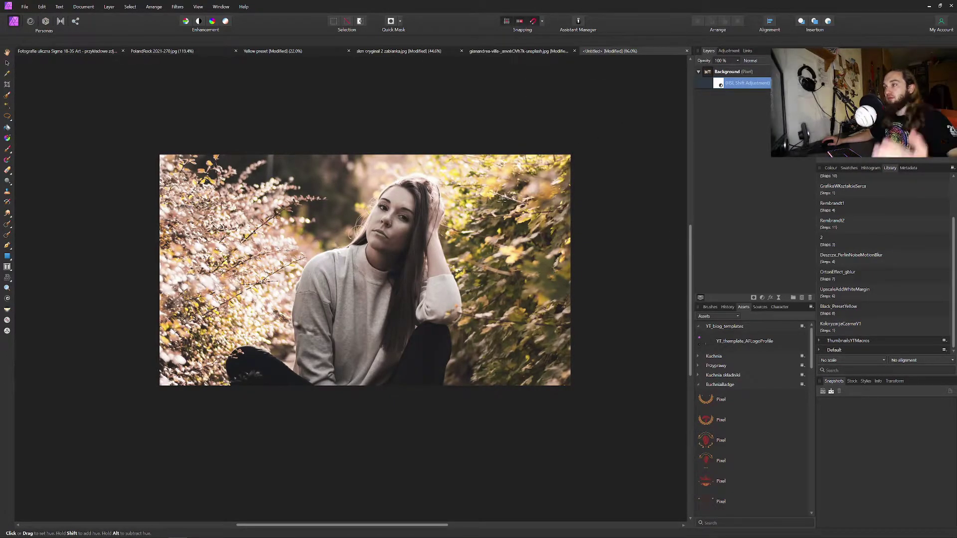
Add a Curves adjustment to the Background layer and shape a faded S-curve with a raised black point and lowered white point.
left_click(724, 73)
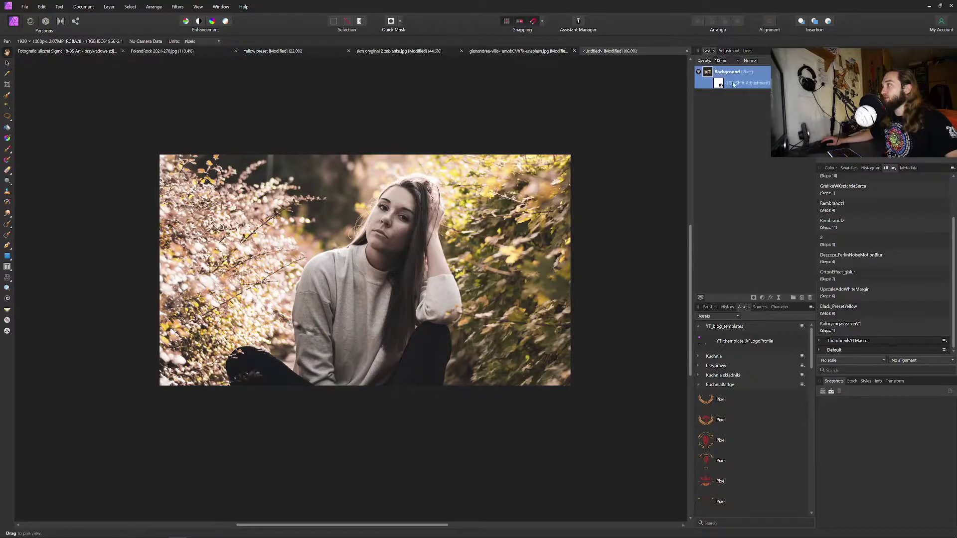
left_click(762, 297)
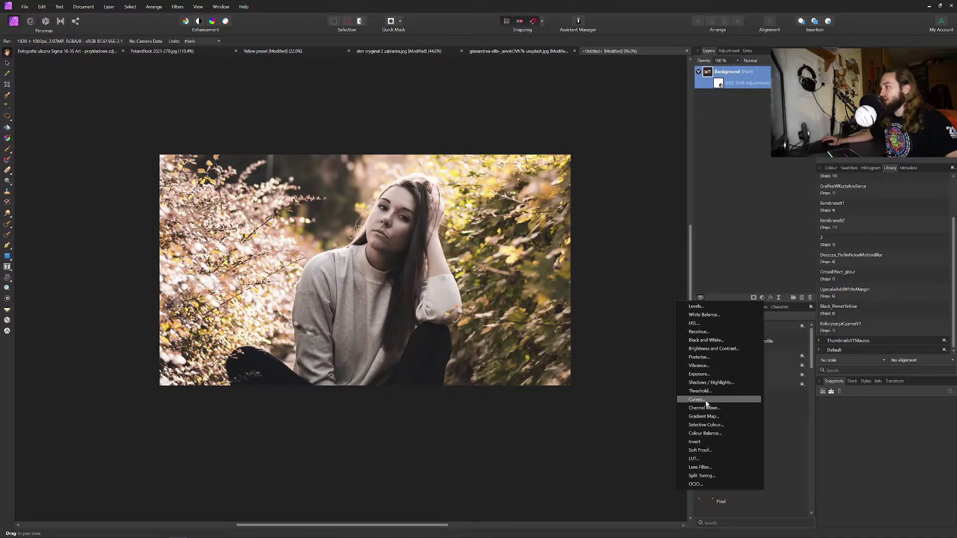
left_click(697, 399)
left_click_drag(529, 202, 550, 188)
left_click_drag(676, 76, 649, 99)
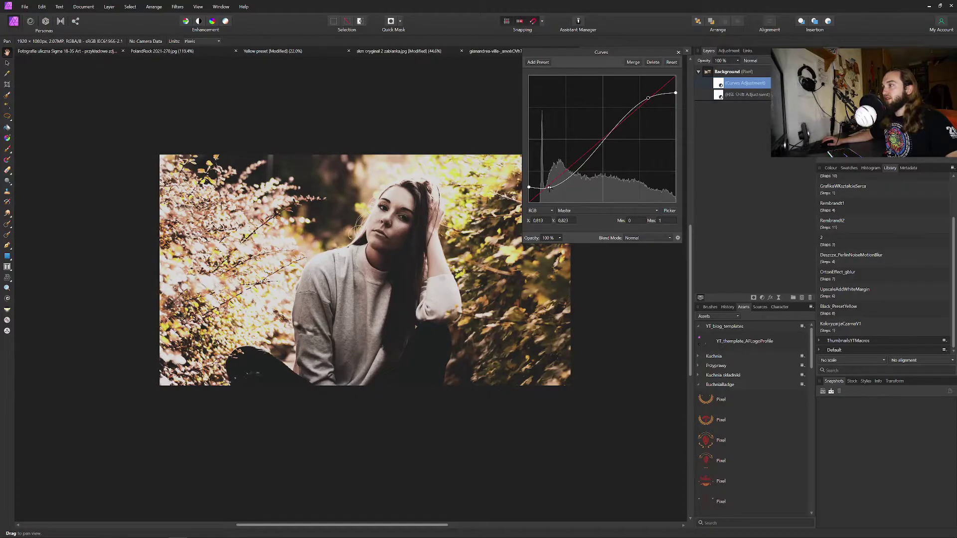
Refine the curve with a slightly raised black point, a full-brightness white point and a highlight point at X 0.756, Y 0.894.
left_click_drag(553, 186, 554, 211)
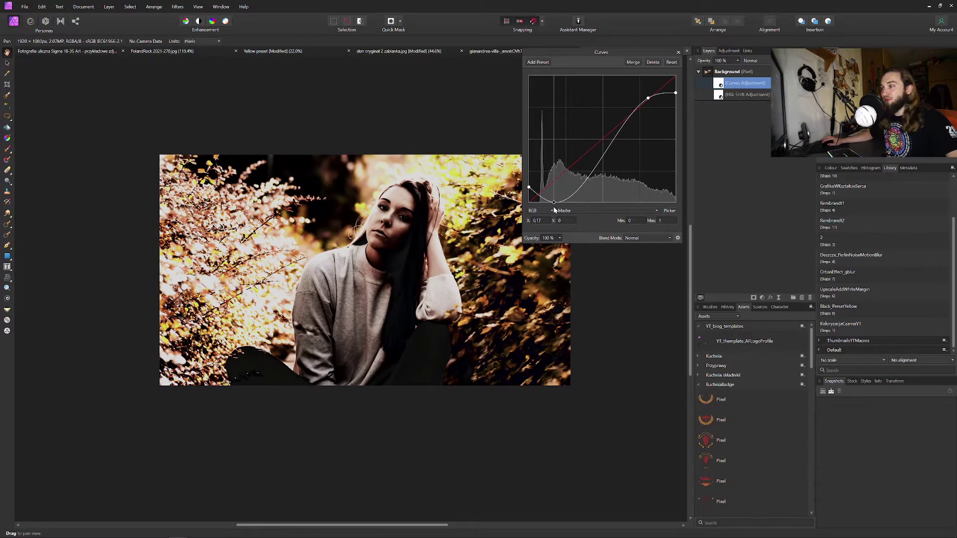
left_click_drag(554, 203, 533, 202)
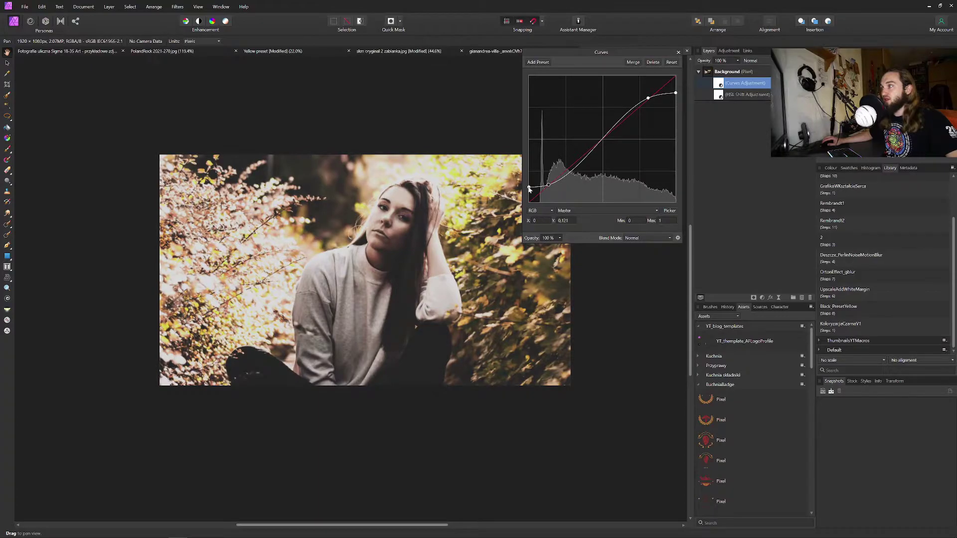
left_click_drag(549, 188, 555, 194)
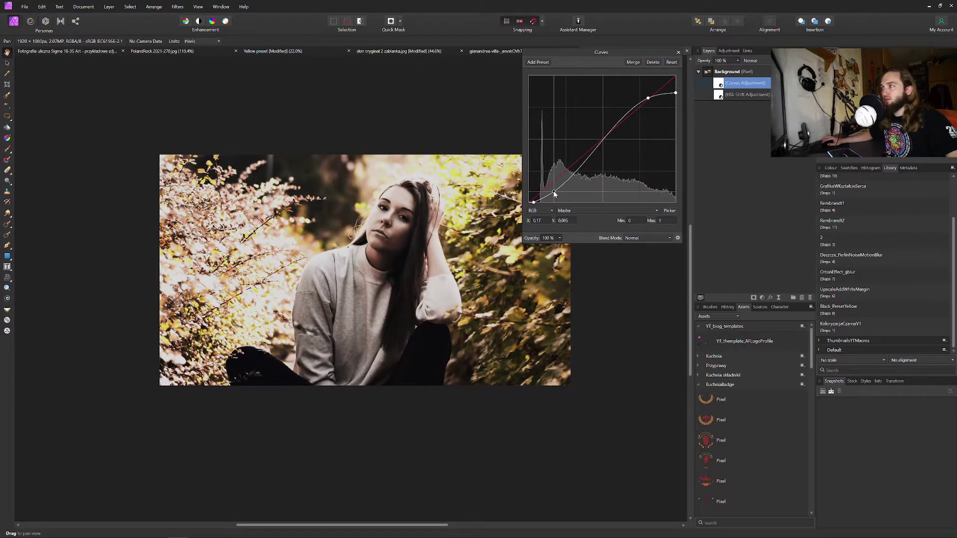
left_click_drag(554, 195, 554, 195)
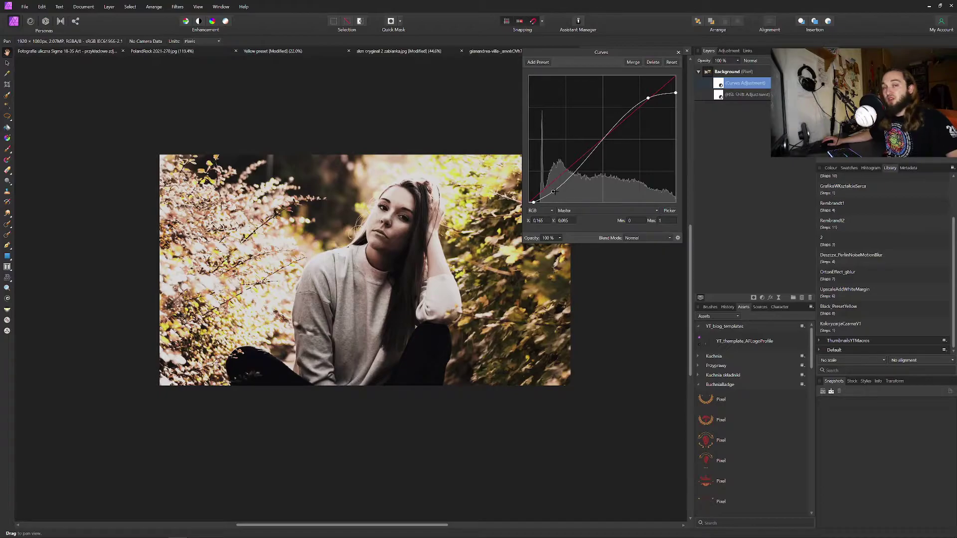
mouse_move(553, 191)
left_mouse_down()
mouse_move(557, 183)
mouse_move(540, 201)
mouse_move(529, 193)
mouse_move(549, 179)
mouse_move(552, 188)
left_mouse_up()
left_click_drag(675, 94, 642, 92)
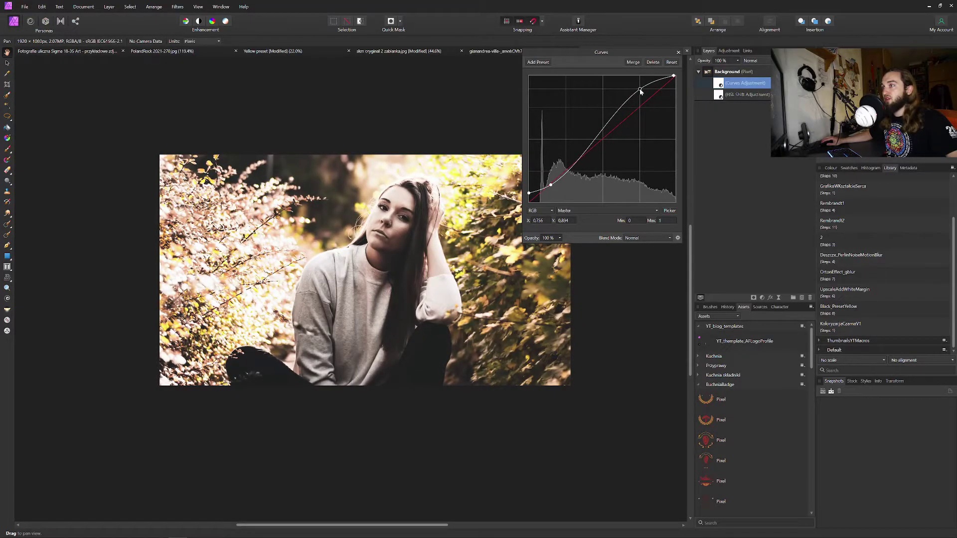
left_click(679, 53)
Add a Brightness / Contrast adjustment to the Background layer, leaving the contrast at 0%.
left_click(709, 72)
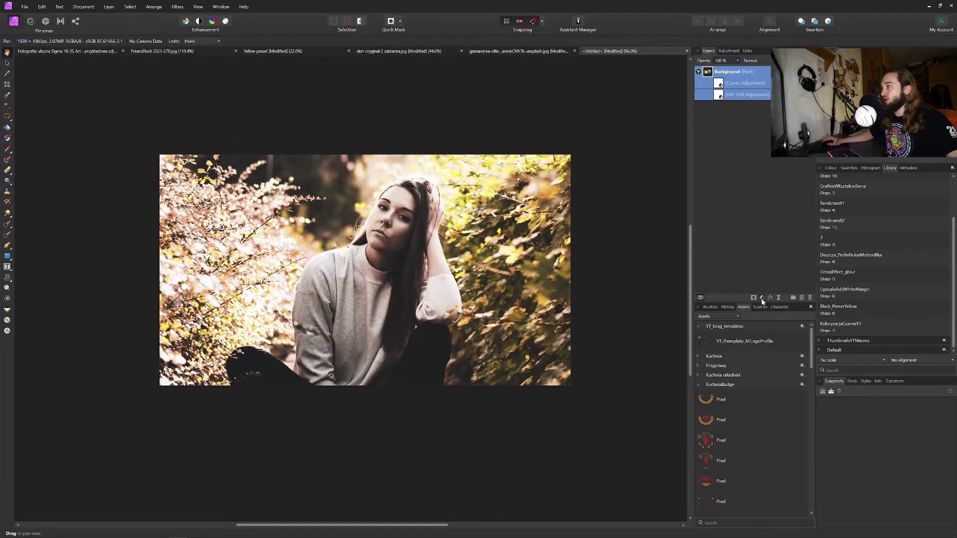
left_click(762, 298)
left_click(713, 348)
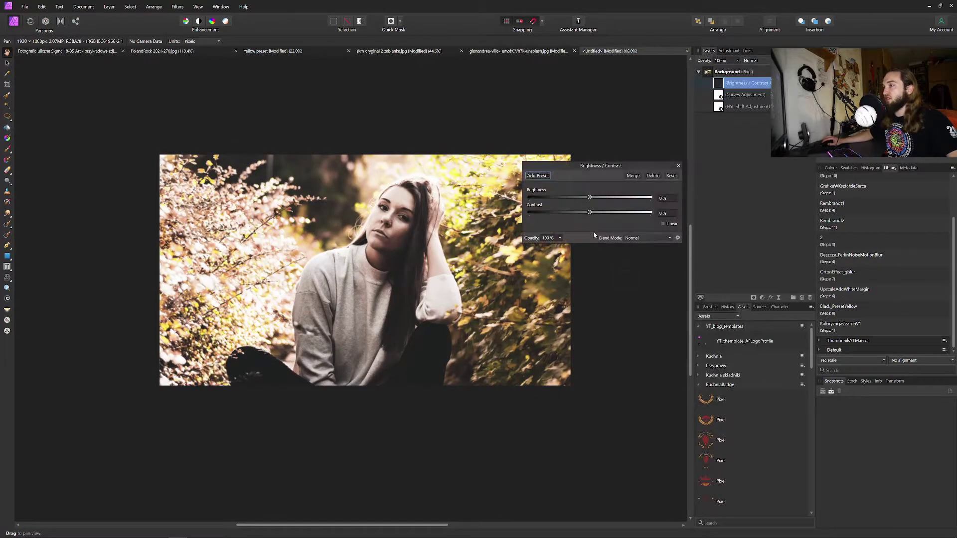
mouse_move(589, 213)
left_mouse_down()
mouse_move(641, 216)
mouse_move(513, 220)
mouse_move(656, 220)
mouse_move(590, 214)
left_mouse_up()
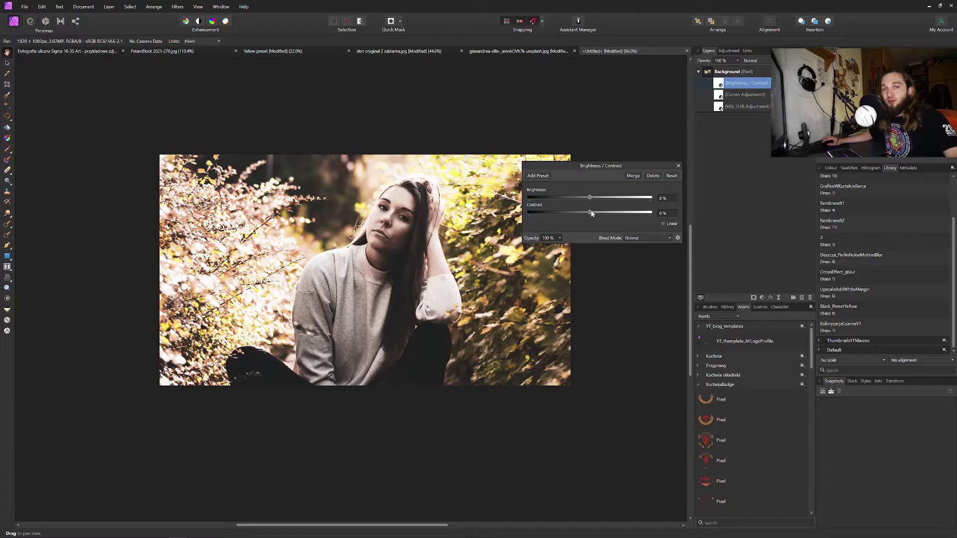
left_click(678, 166)
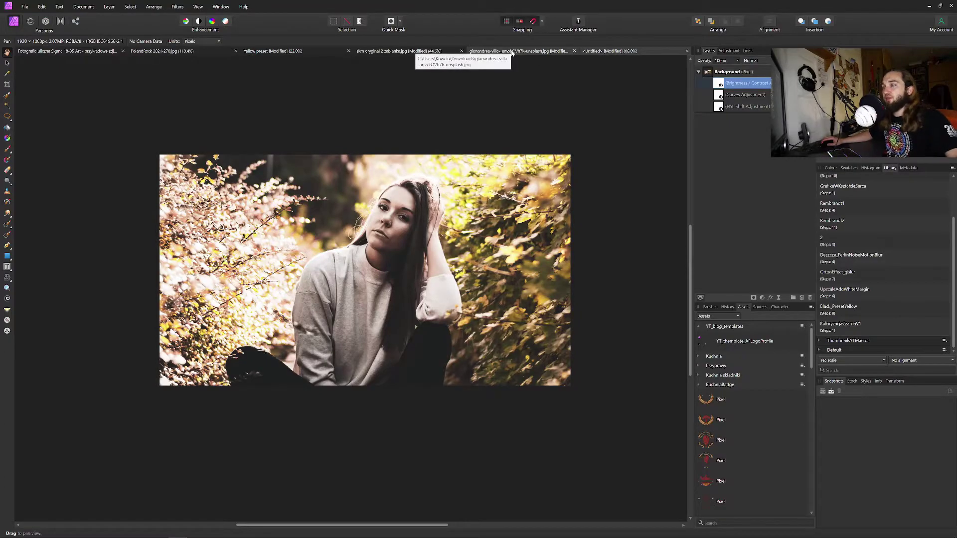
Apply Shadows / Highlights presets with -50% shadows and 50% highlights, and with -200% shadows and 200% highlights, and display the HSL presets.
left_click(729, 51)
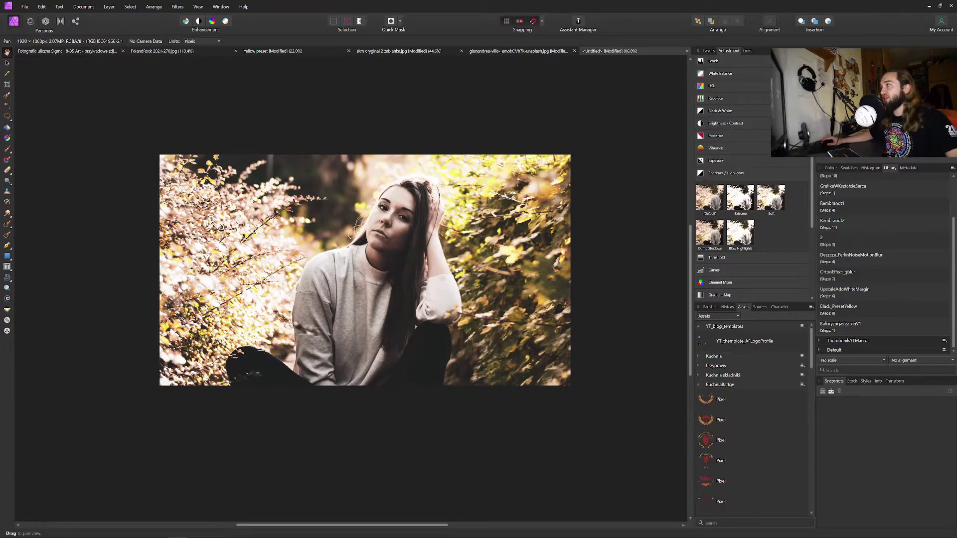
left_click(737, 146)
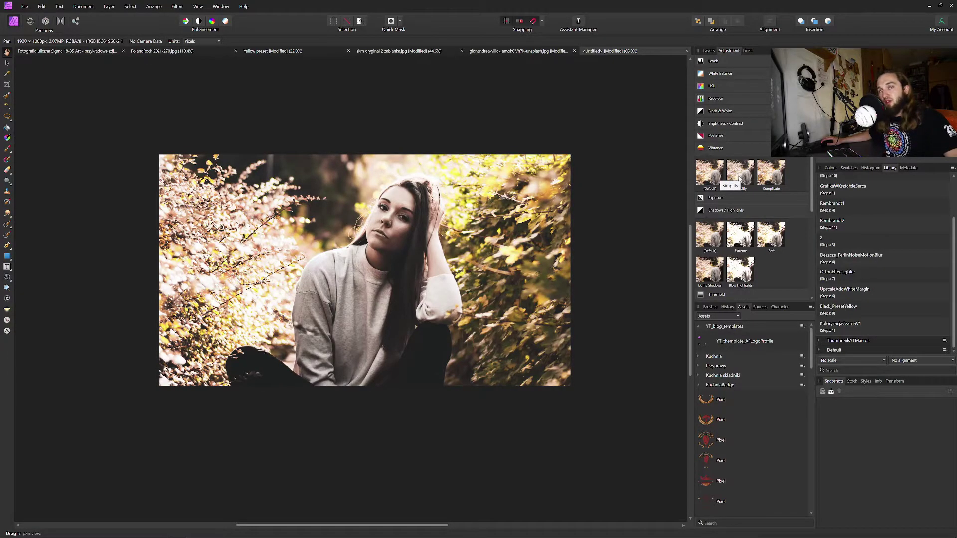
left_click(769, 247)
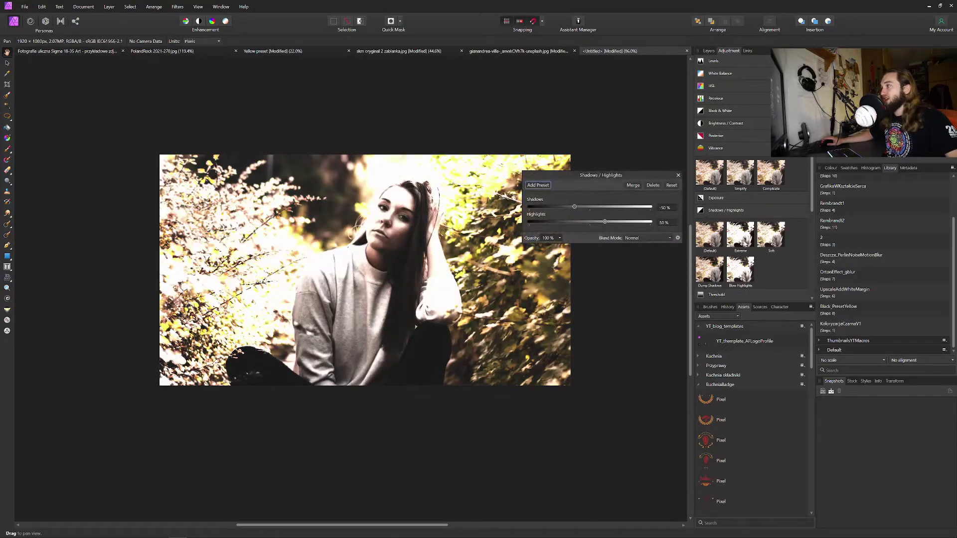
left_click(741, 272)
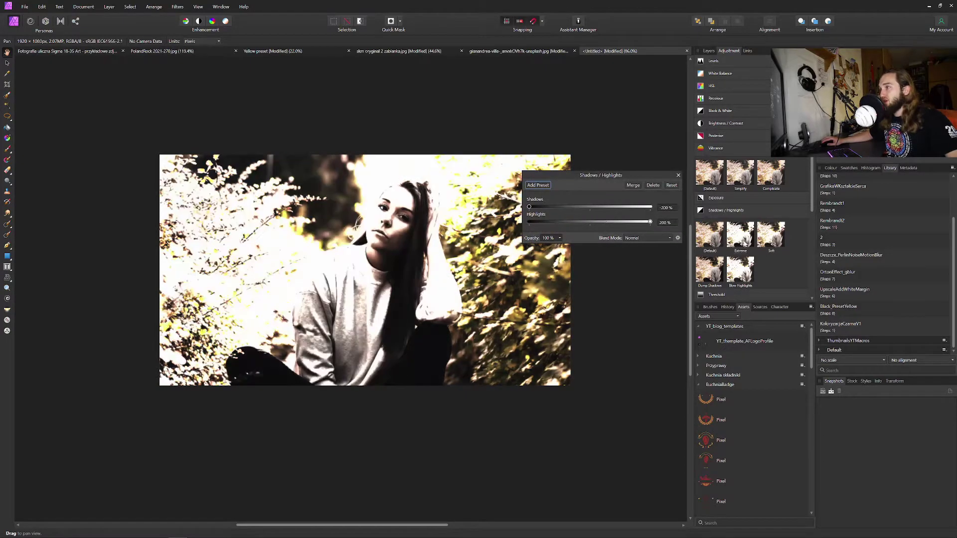
left_click(678, 175)
left_click(720, 86)
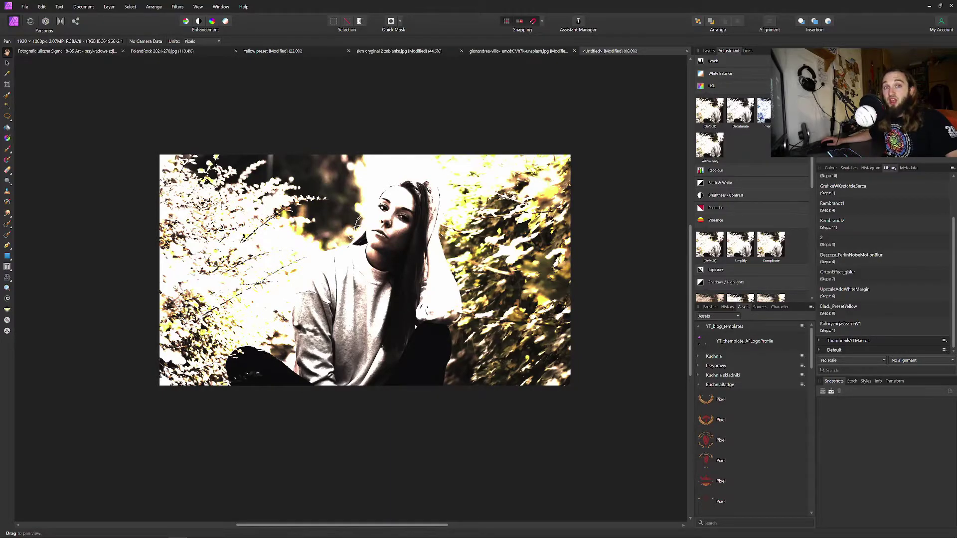
Switch to the autumn-leaves portrait document and add an HSL adjustment with the reds' saturation at -70%.
left_click(709, 50)
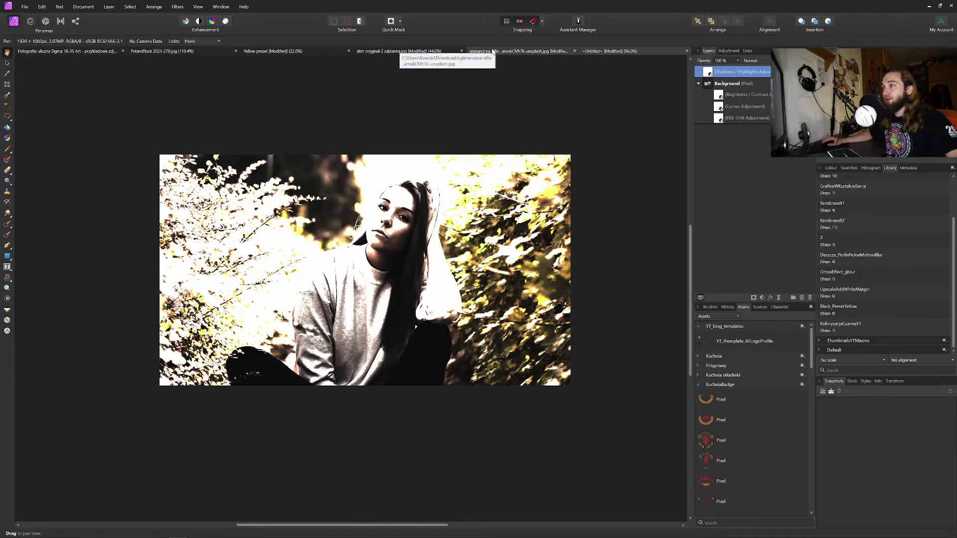
left_click(514, 51)
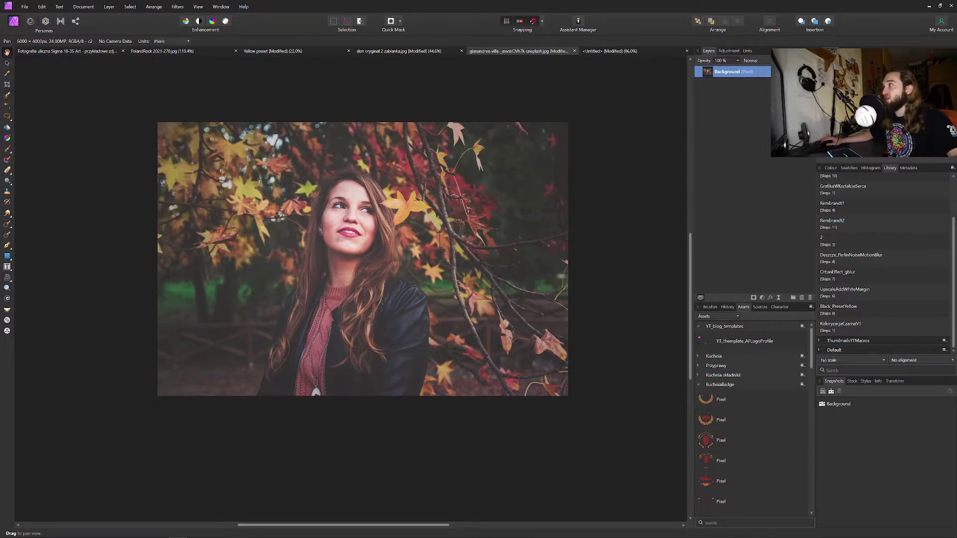
left_click(763, 298)
left_click(698, 325)
left_click(581, 182)
left_click_drag(590, 209, 549, 212)
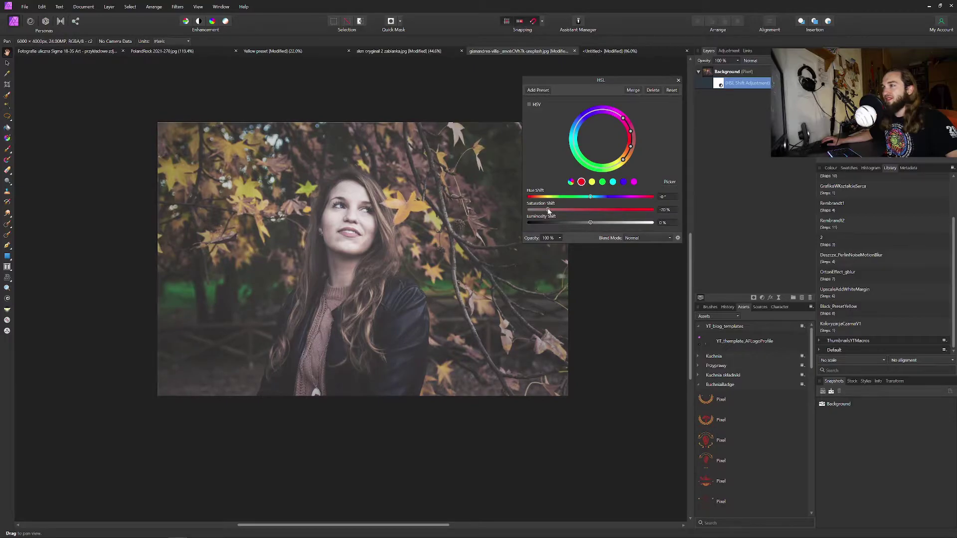
Raise the yellows' saturation slightly, then set the greens' saturation and luminosity to -100% over a range widened towards blue and orange.
left_click(592, 182)
left_click_drag(590, 210, 603, 211)
left_click(603, 182)
left_click_drag(590, 209, 510, 208)
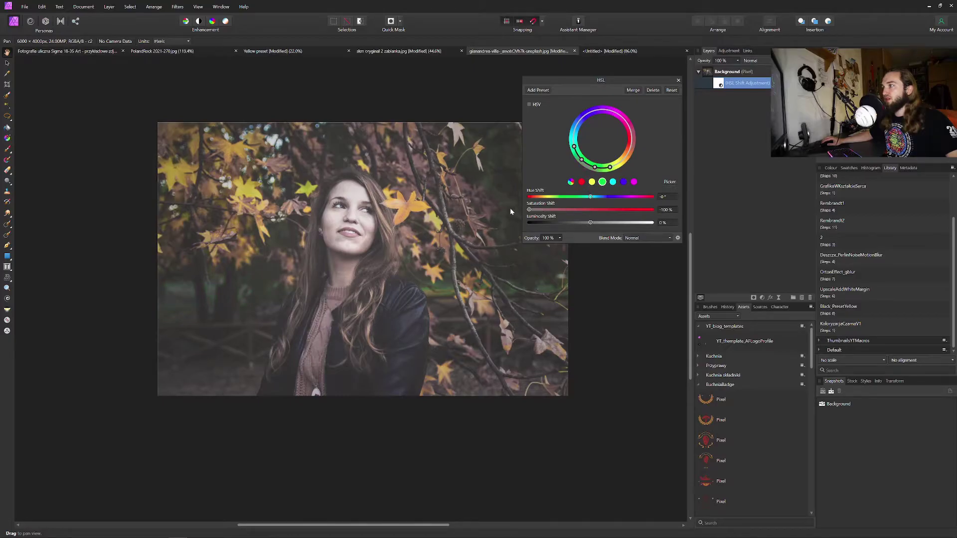
left_click_drag(574, 146, 576, 129)
left_click_drag(595, 167, 627, 157)
left_click_drag(590, 223, 511, 223)
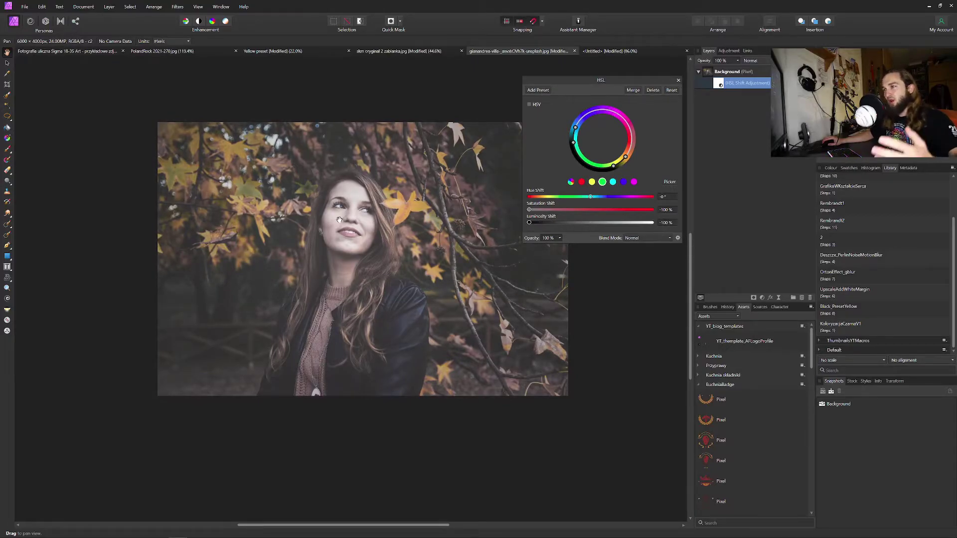
Sample the cyan range's hue from the woman's eye and shift that range's hue by about 173°.
left_click(613, 182)
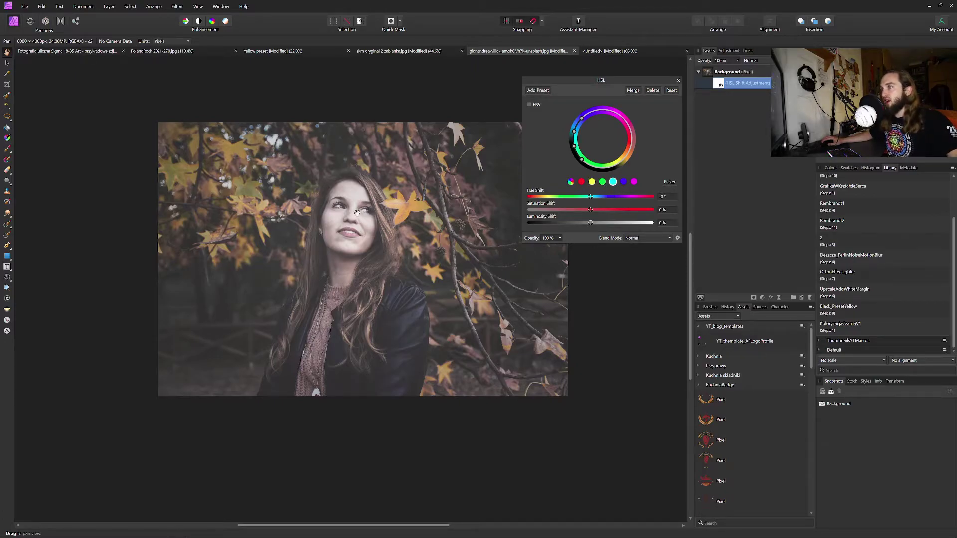
scroll(340, 206, "up", 3)
left_click(670, 182)
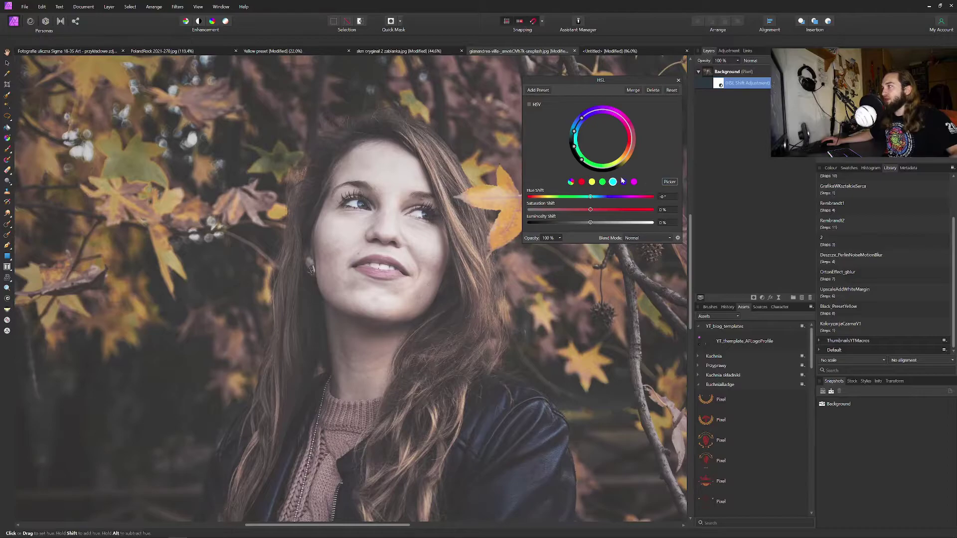
left_click(359, 204)
scroll(359, 204, "down", 3)
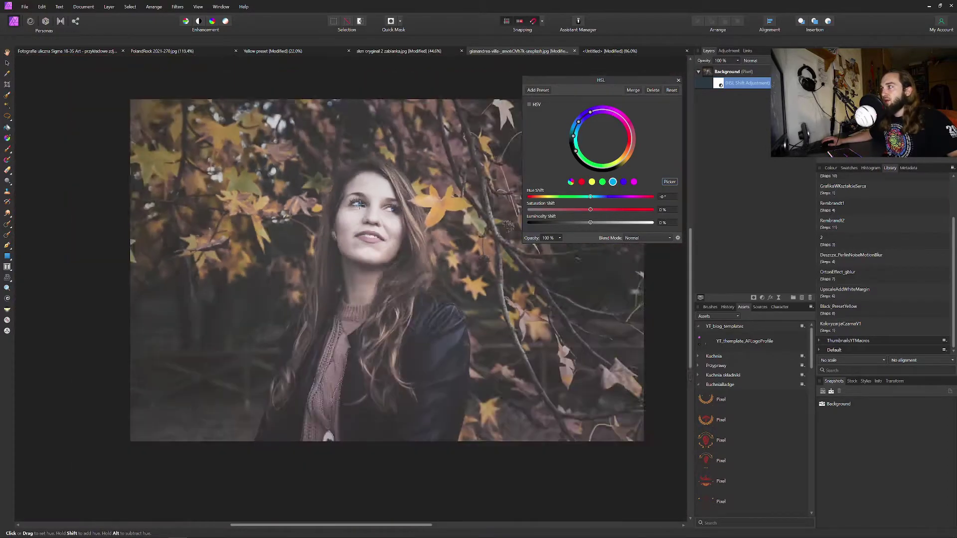
left_click_drag(586, 124, 574, 148)
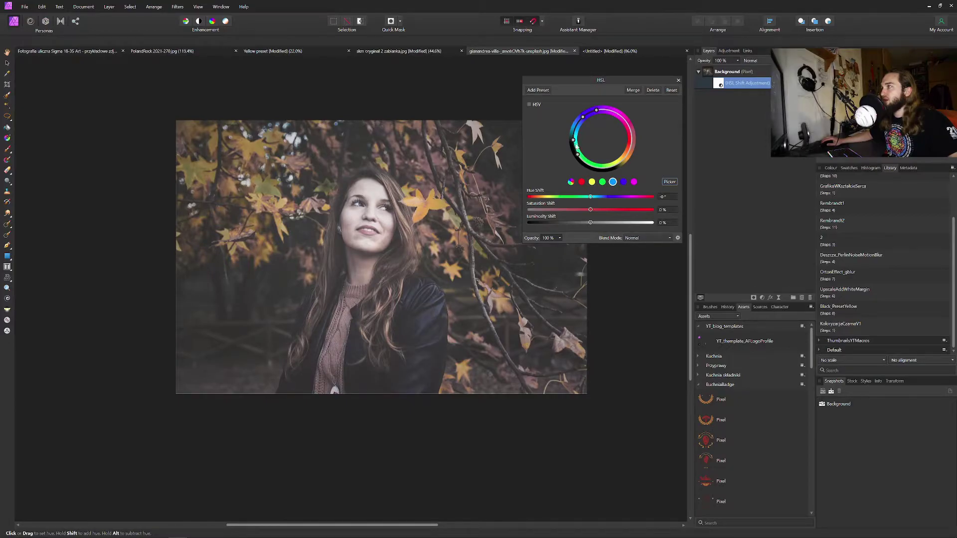
left_click_drag(591, 210, 649, 197)
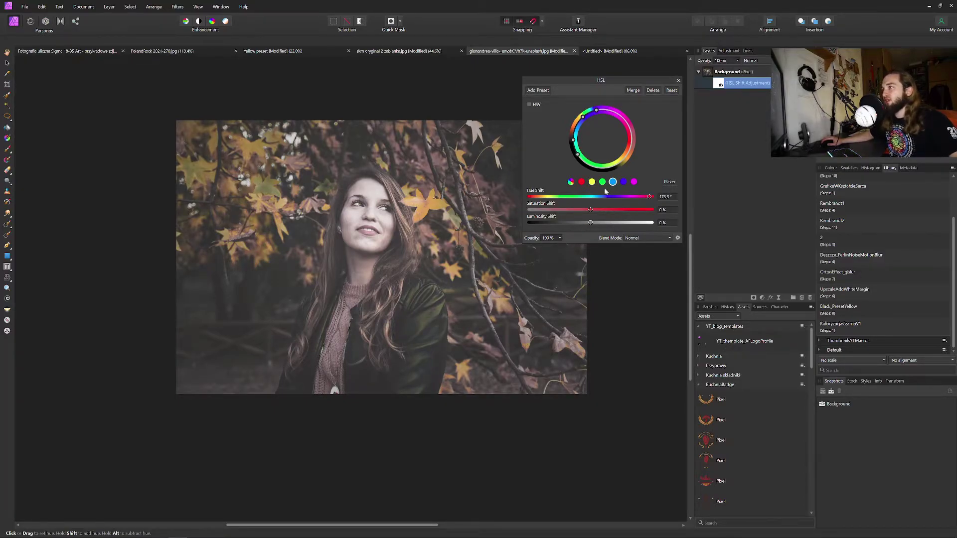
Resample the blue range from the reddish foliage above the woman's head and shift its hue by about -18°.
left_click(623, 182)
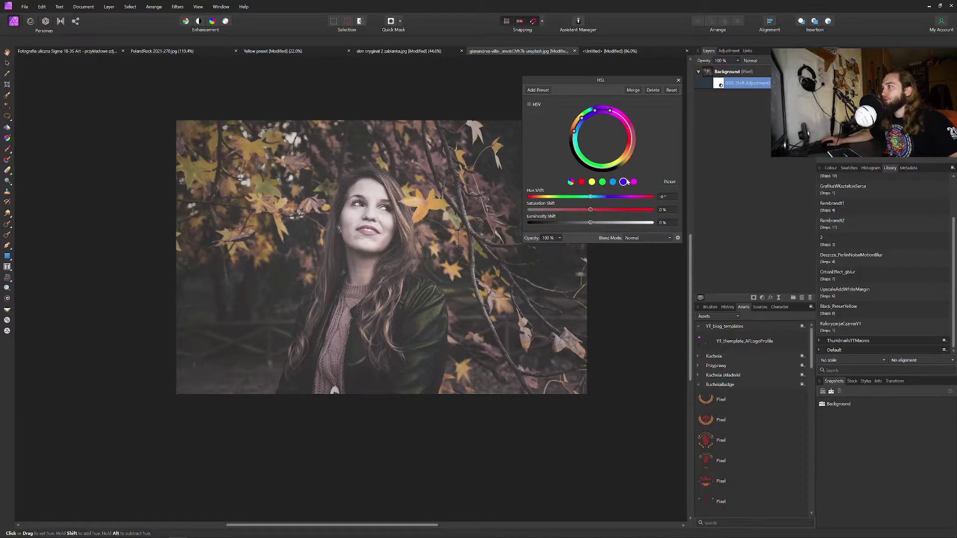
left_click(669, 182)
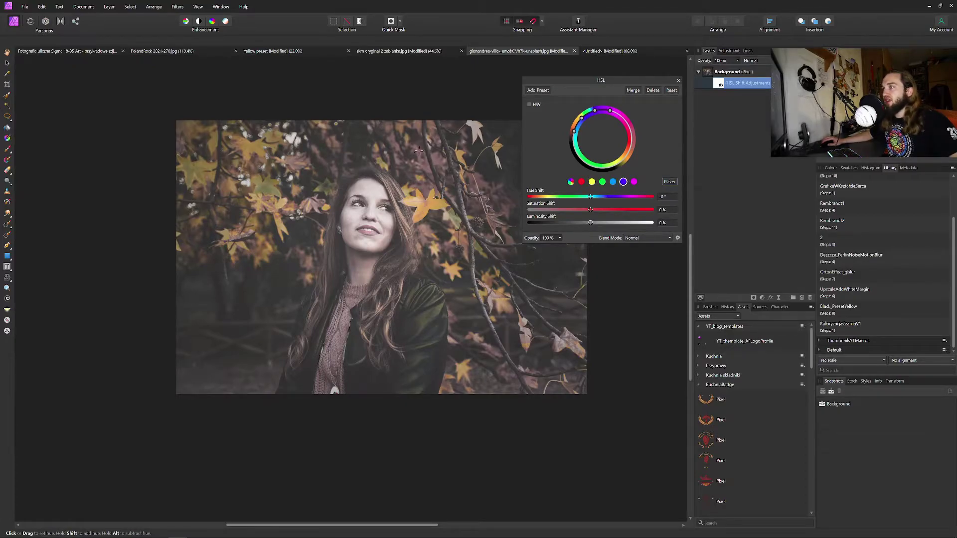
left_click(416, 150)
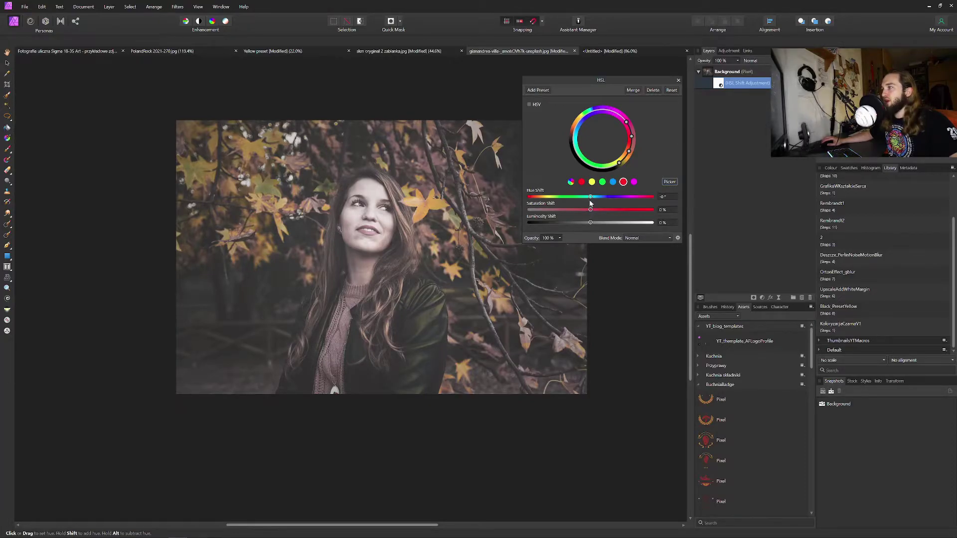
left_click_drag(592, 197, 585, 197)
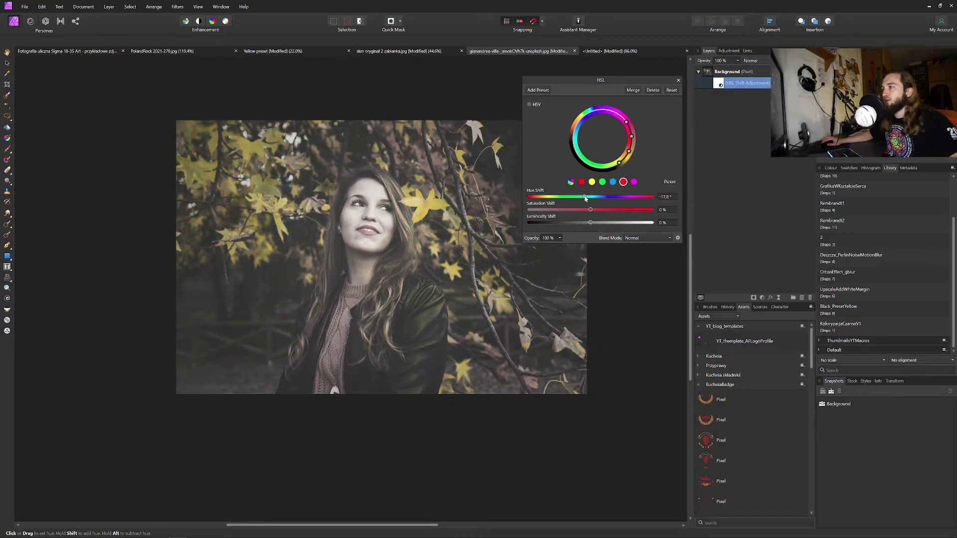
Set the yellows' saturation to 21% and close the HSL adjustment.
left_click(592, 181)
left_click_drag(590, 210, 602, 209)
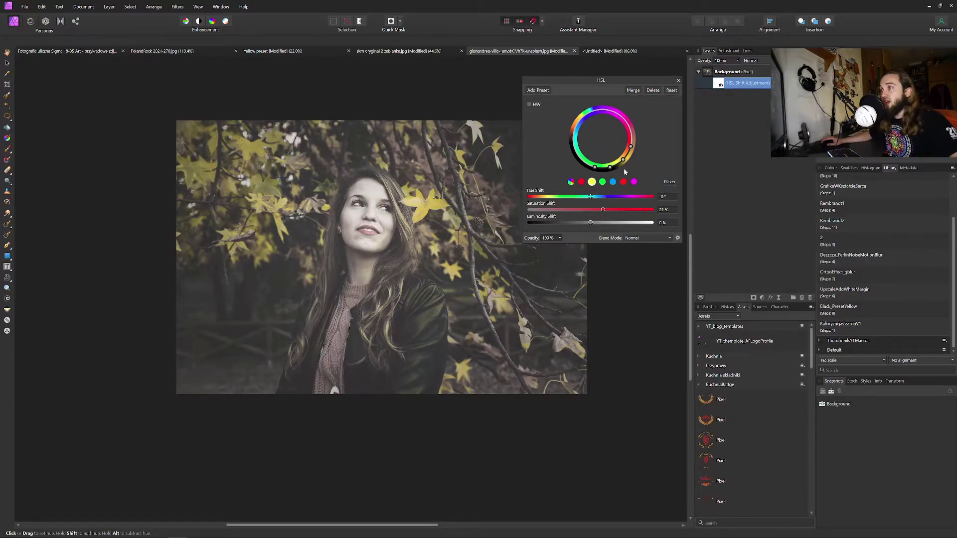
left_click(679, 80)
Add a Curves adjustment to the Background layer with a raised black point and a shadow point at X 0.134, Y 0.109.
left_click(745, 76)
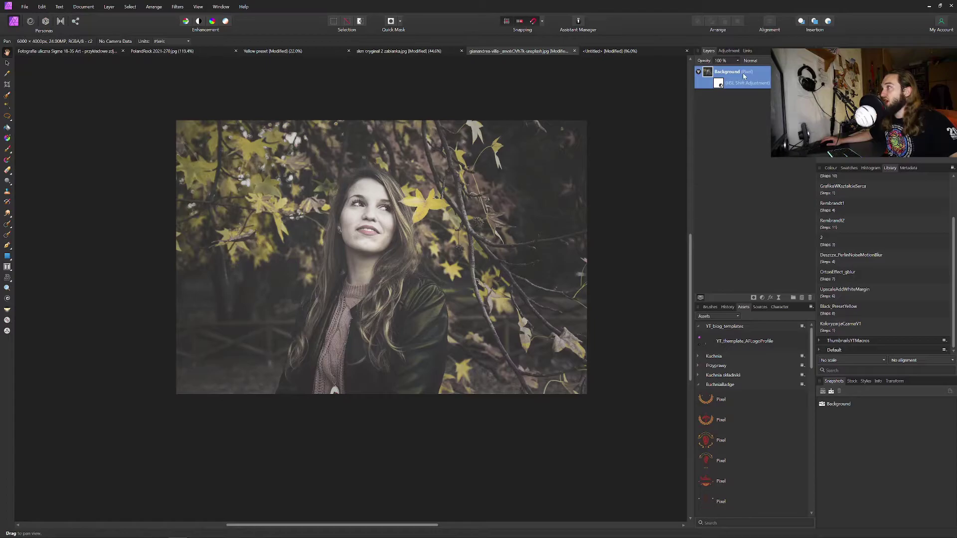
left_click(763, 299)
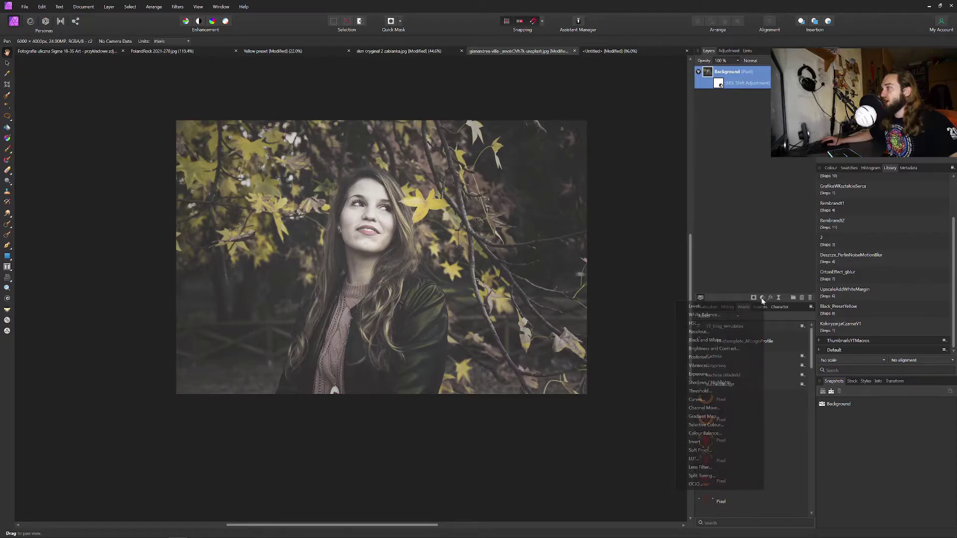
left_click(710, 402)
left_click_drag(529, 202, 519, 184)
left_click_drag(542, 175, 549, 189)
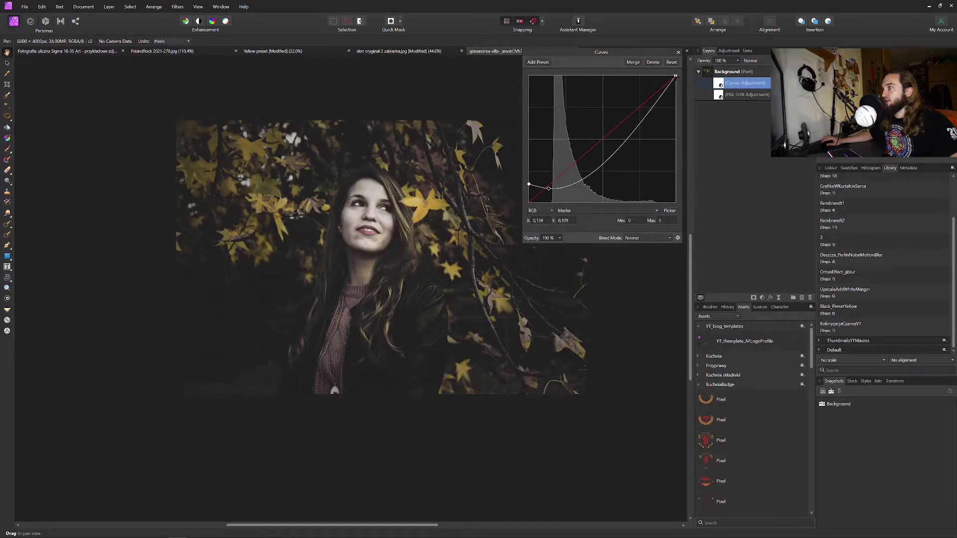
Pull the white point inward, add a highlight point at X 0.767, Y 0.776, and lower the black and shadow points, the latter to X 0.144.
left_click_drag(676, 76, 642, 106)
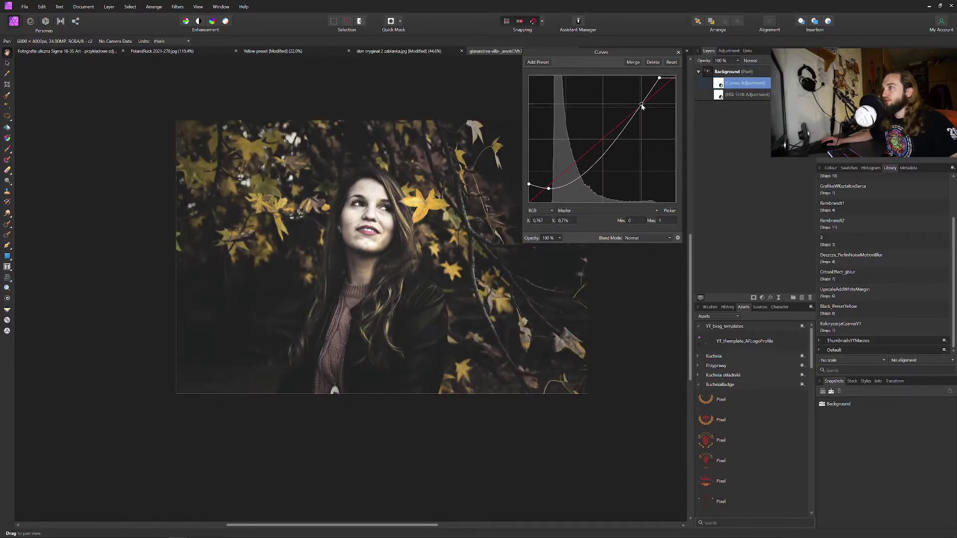
left_click(549, 189)
mouse_move(549, 190)
left_mouse_down()
mouse_move(527, 204)
mouse_move(551, 200)
left_mouse_up()
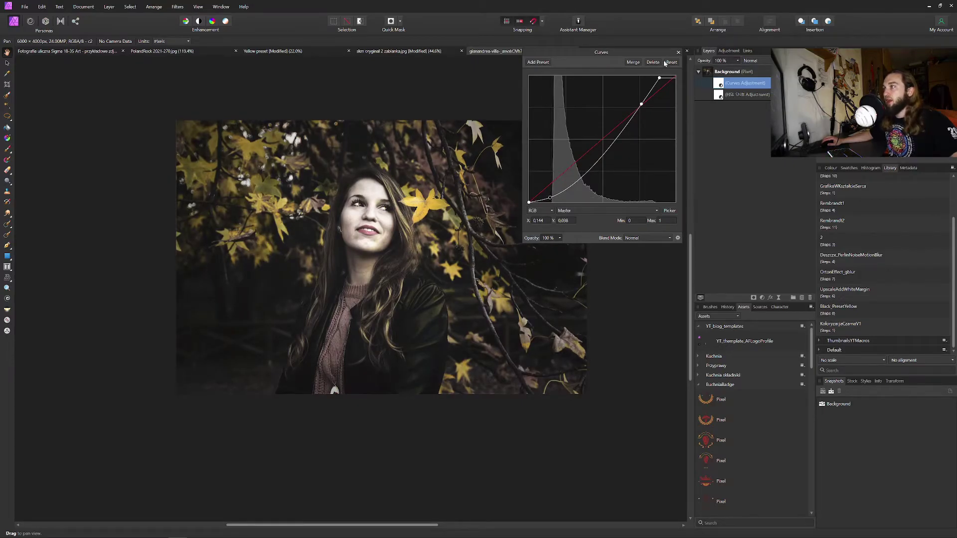
left_click(679, 53)
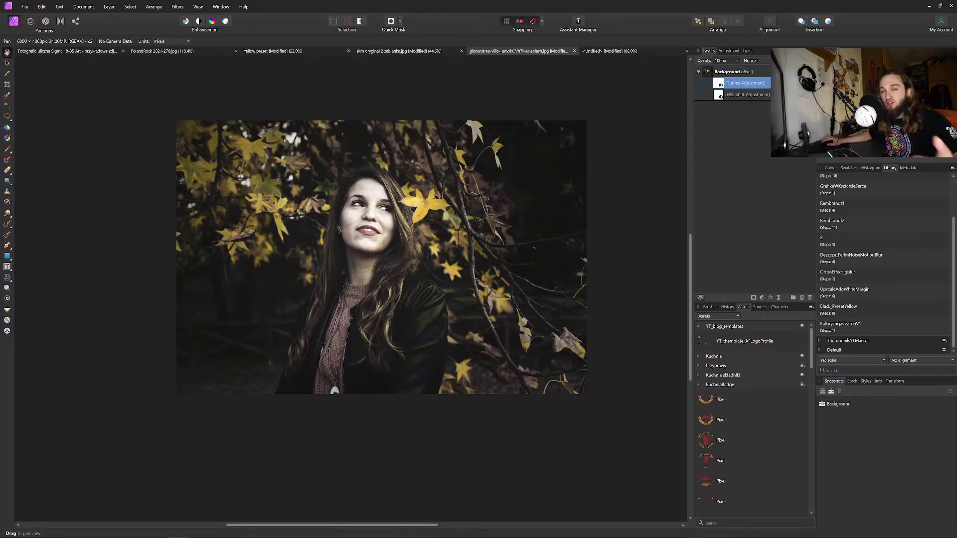
Move the Curves and HSL adjustments out of the Background layer to sit above it, and select both.
mouse_move(720, 84)
left_mouse_down()
mouse_move(718, 70)
mouse_move(718, 81)
left_mouse_up()
left_click(719, 96)
left_click(728, 71, "shift")
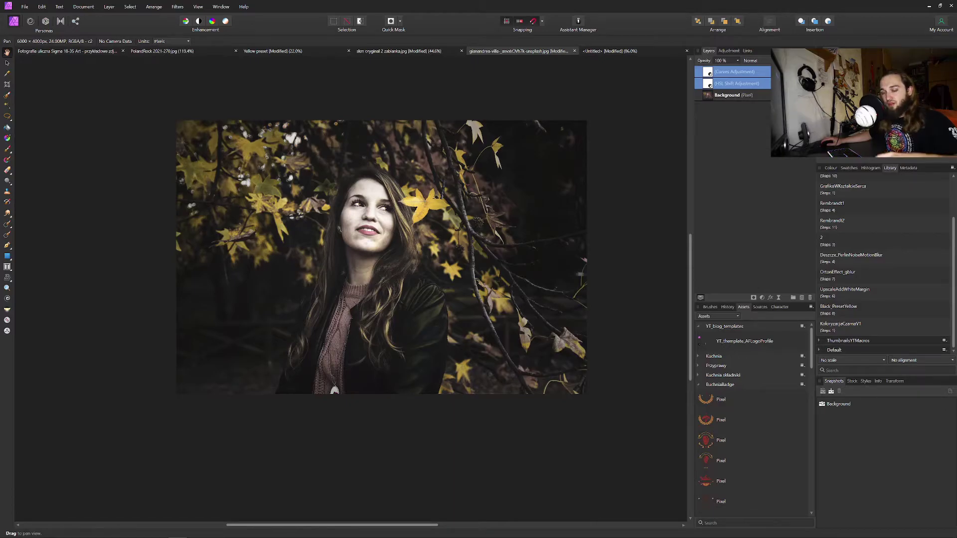
Duplicate the two selected adjustments and save the macro as BlackColorGradingYellow1 in the Moje category.
key("ctrl+j")
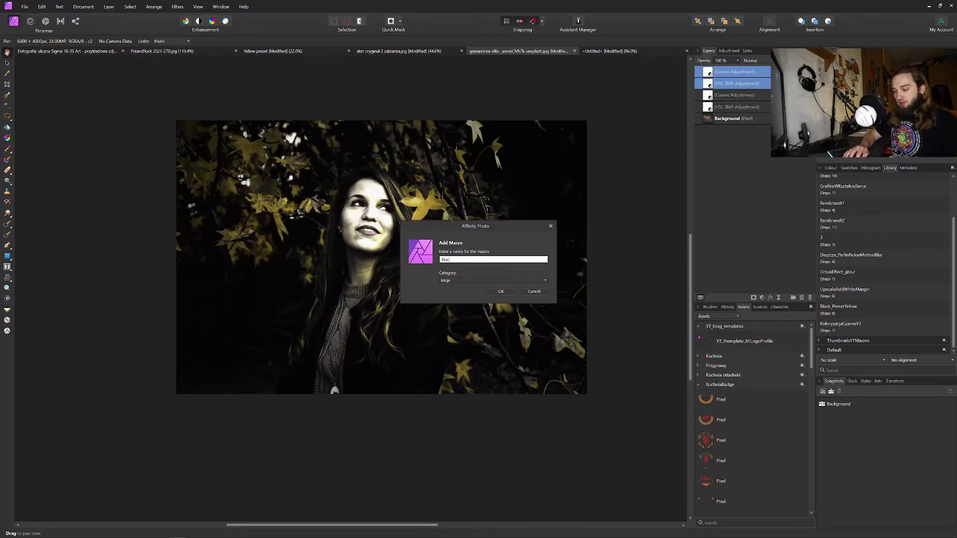
type("kColorG")
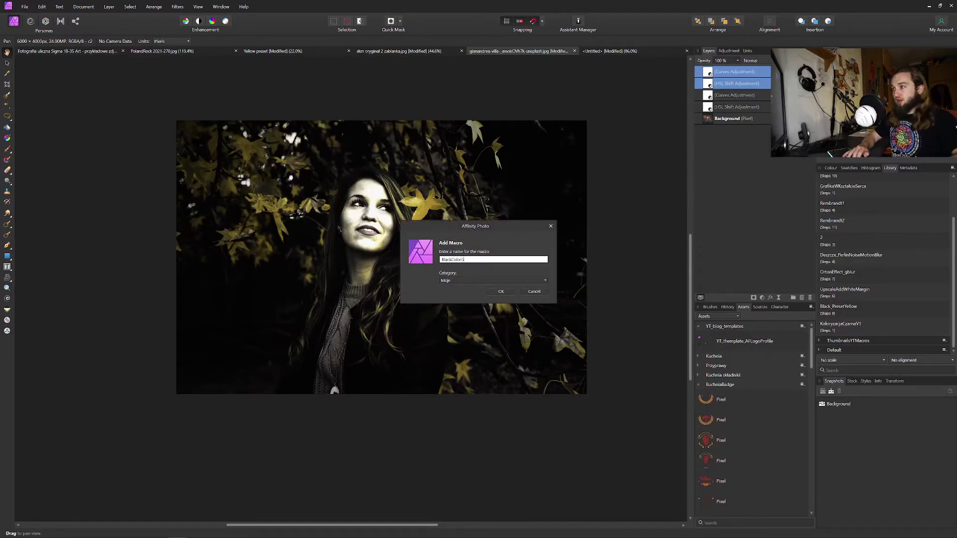
type("radingYe")
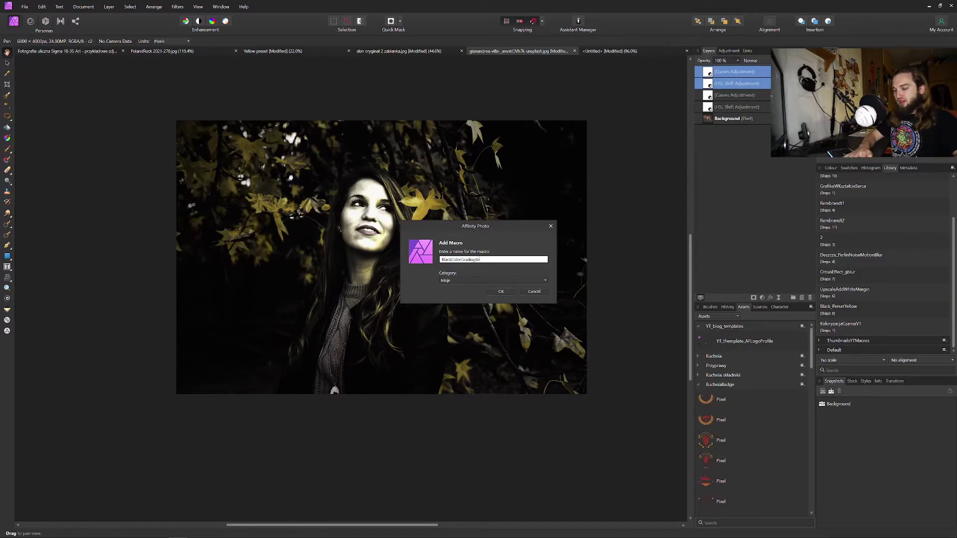
type("llow1")
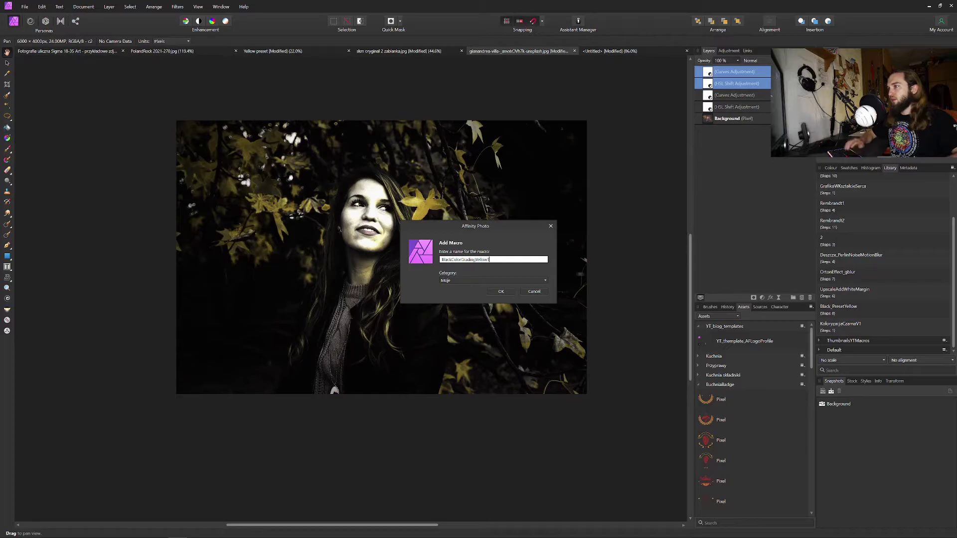
key("Return")
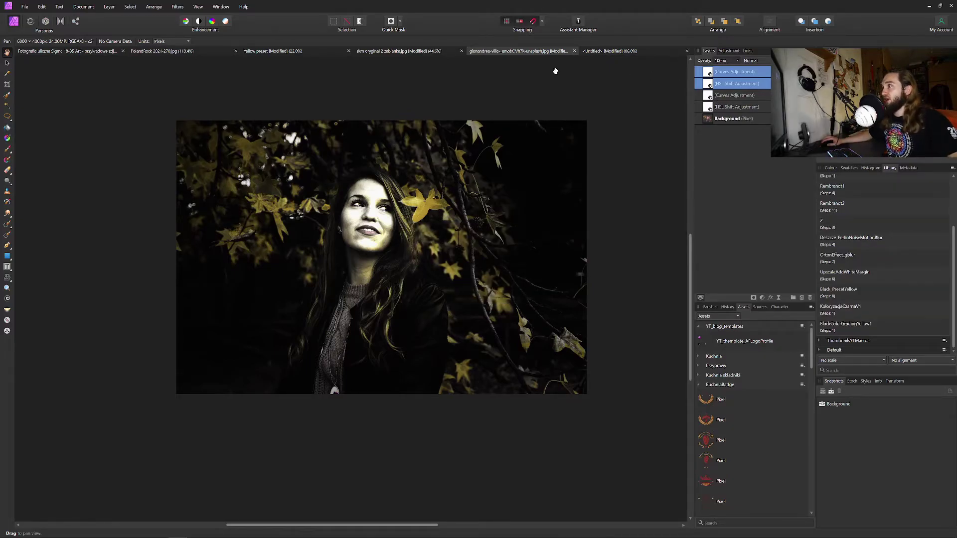
Apply the BlackColorGradingYellow1 macro to the train platform photo and review its HSL and Curves settings.
left_click(409, 51)
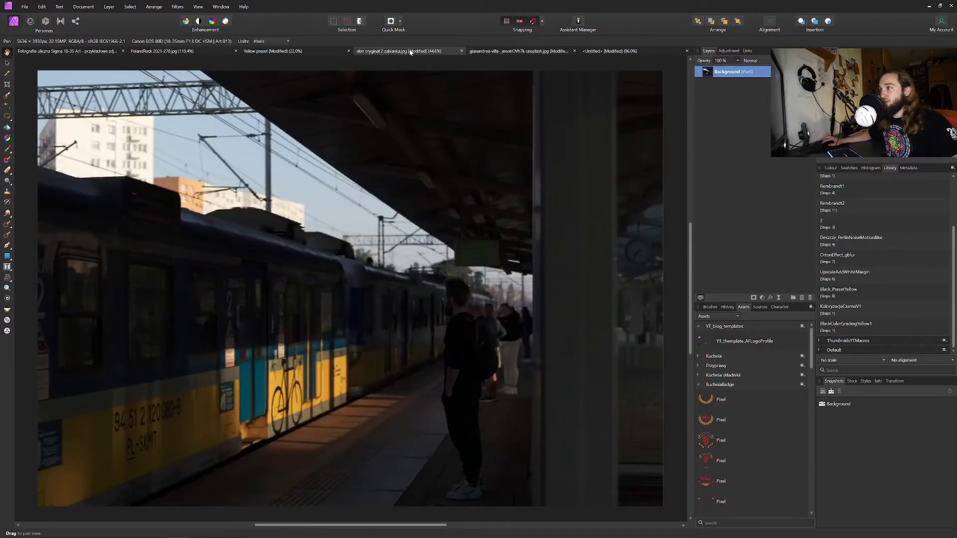
left_click(853, 325)
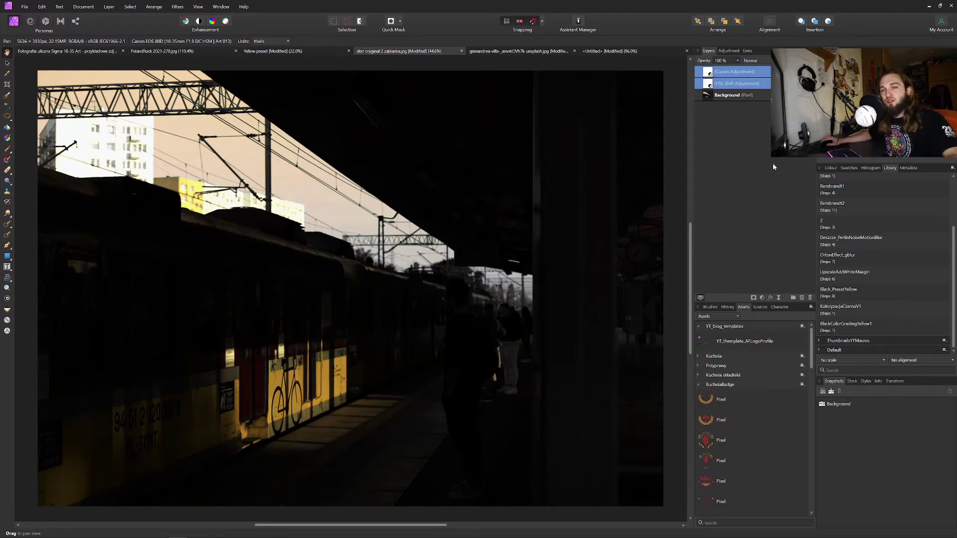
double_click(708, 84)
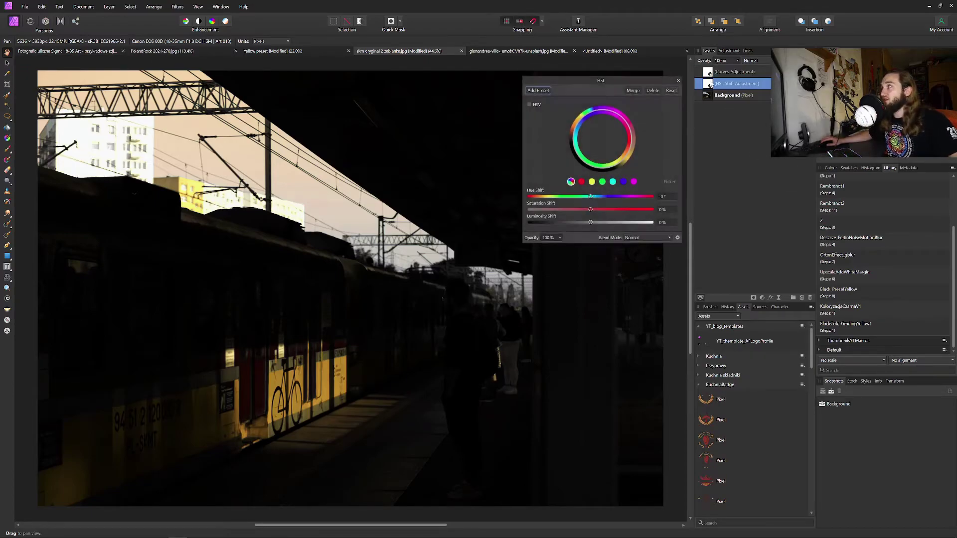
left_click(678, 79)
double_click(708, 72)
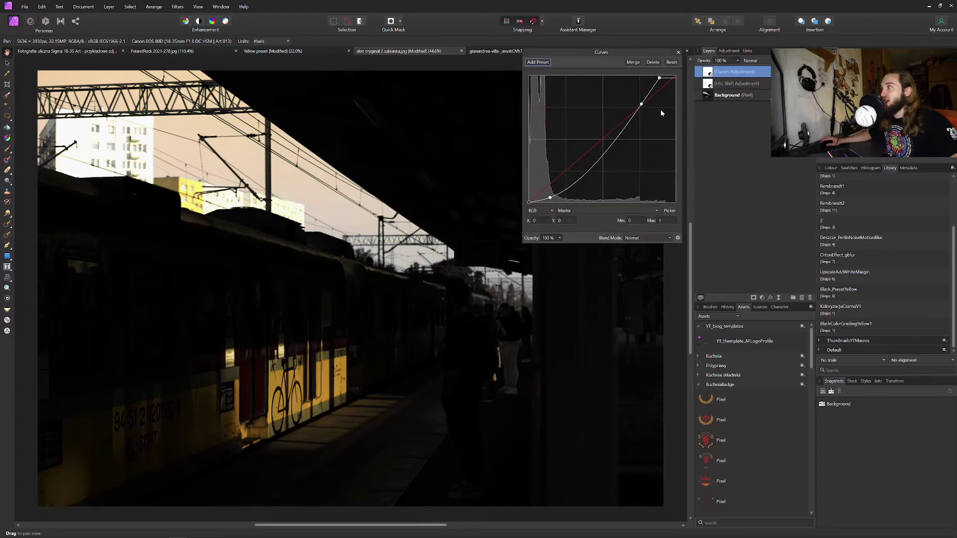
left_click(678, 51)
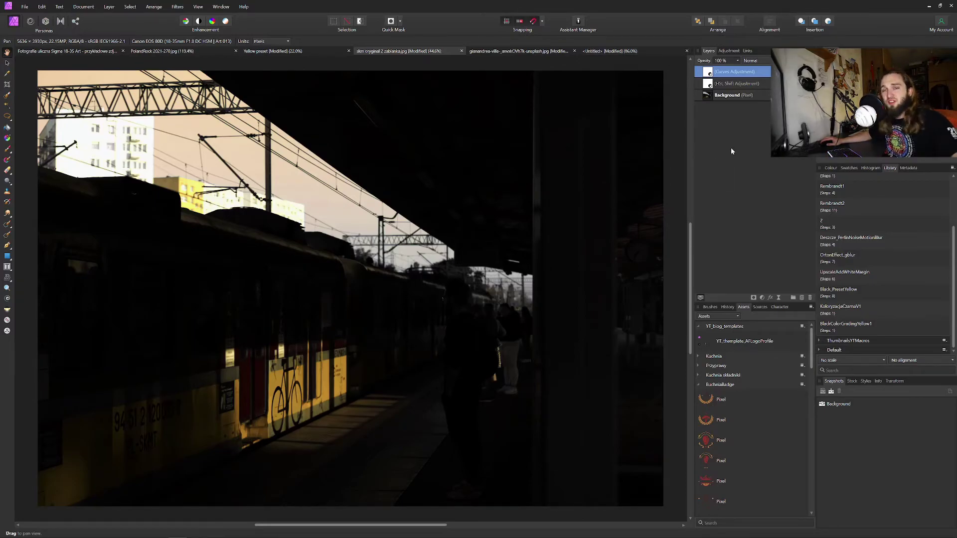
Switch to the Yellow preset document, go through its four adjustment layers and show only the bottommost Background photo.
left_click(269, 52)
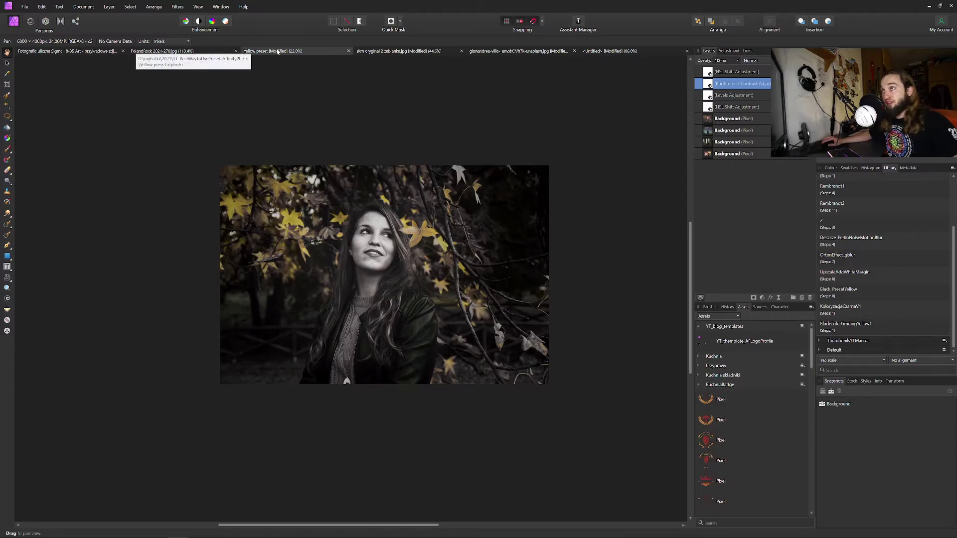
left_click(732, 73)
left_click(730, 85)
left_click(728, 95)
left_click(726, 107)
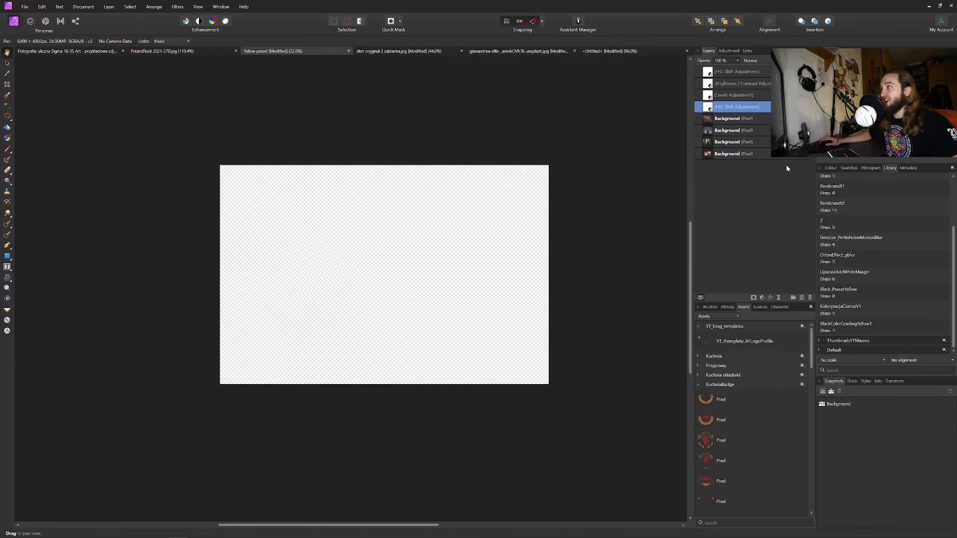
left_click(803, 155)
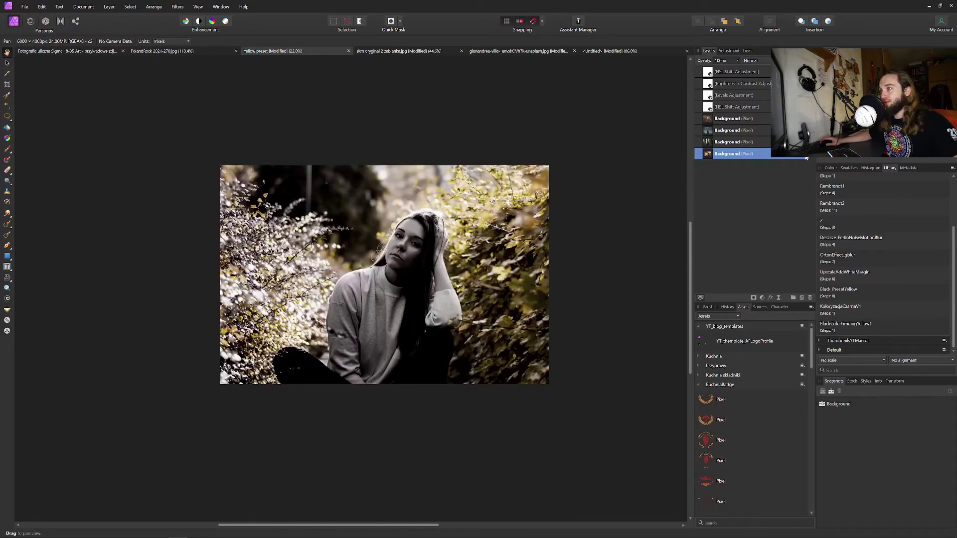
Compare the graded and ungraded forest portrait of the man, and show the blue-coated woman's photo with the topmost HSL Shift adjustment enabled.
left_click(807, 156)
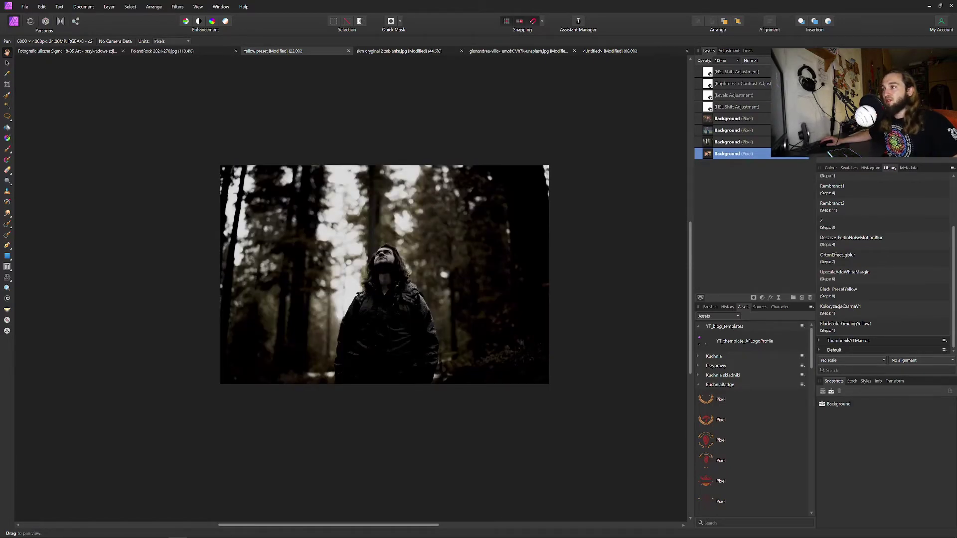
left_click(807, 107)
left_click(806, 95)
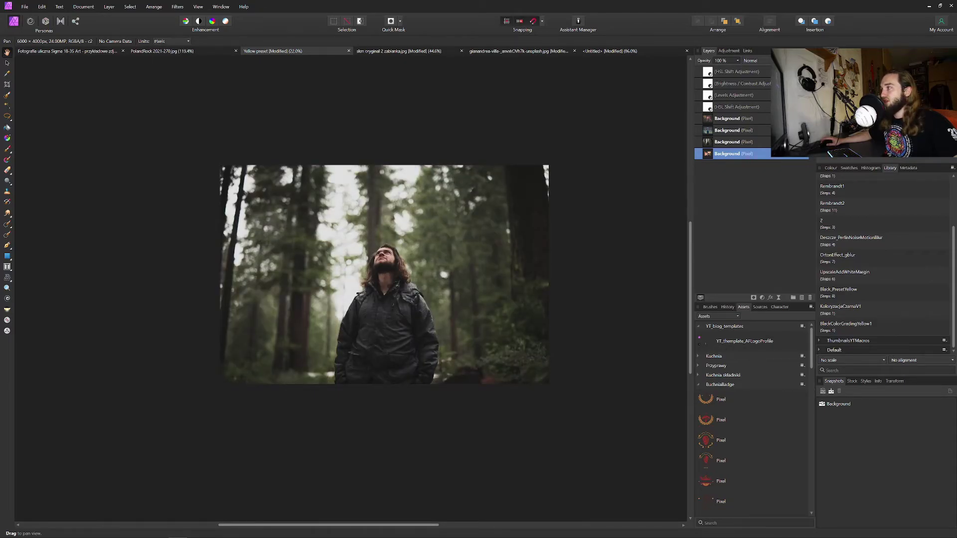
left_click(806, 119)
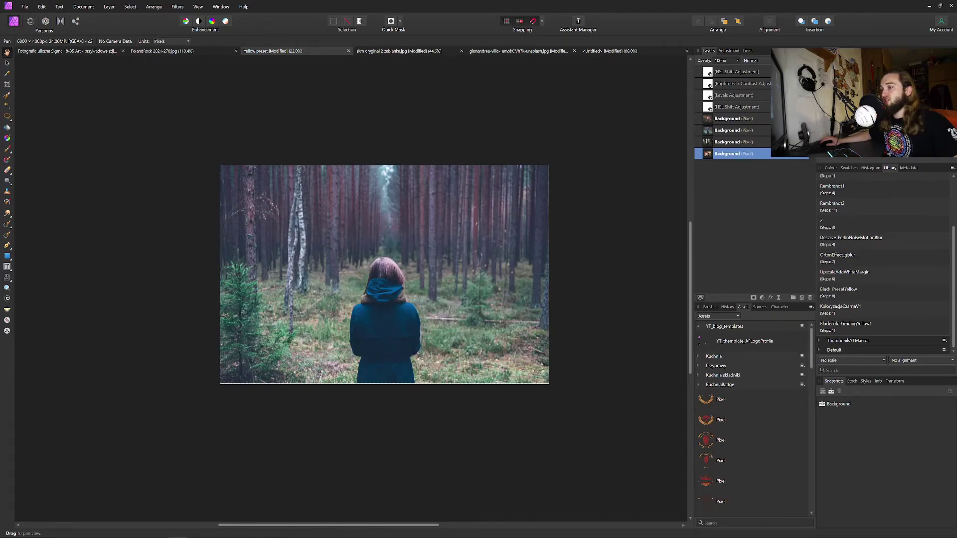
left_click(807, 72)
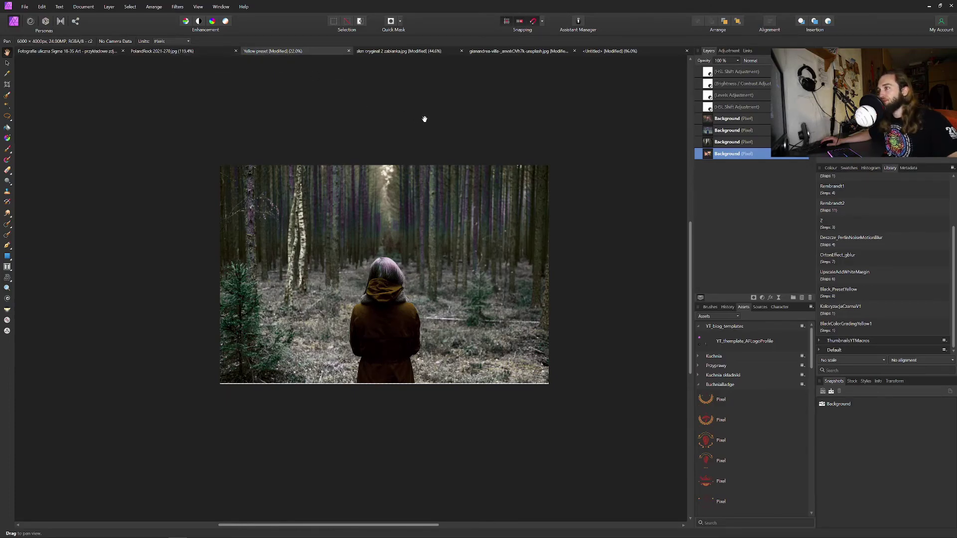
Review the graded garden portrait, train platform and autumn leaves photos in the other open documents, and return to the Yellow preset document.
left_click(617, 52)
left_click(519, 51)
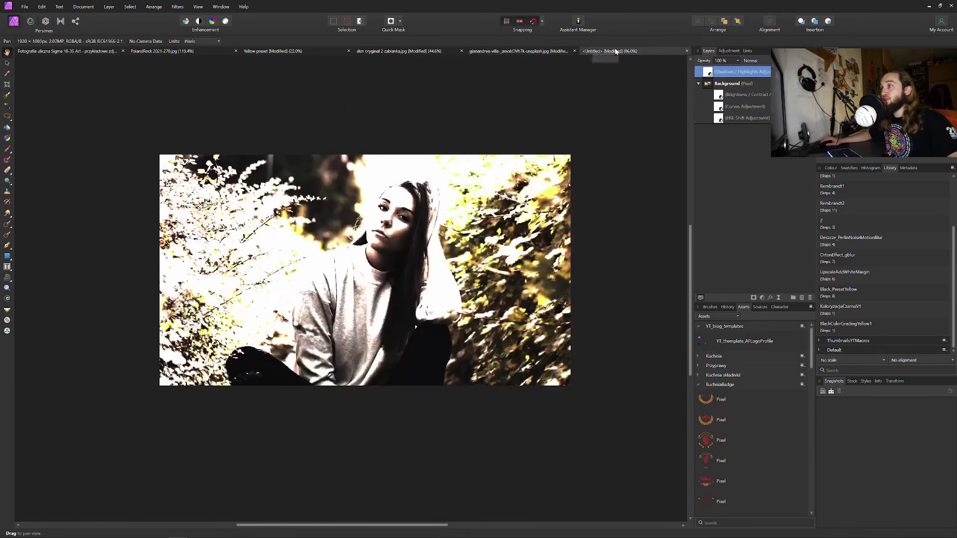
left_click(419, 51)
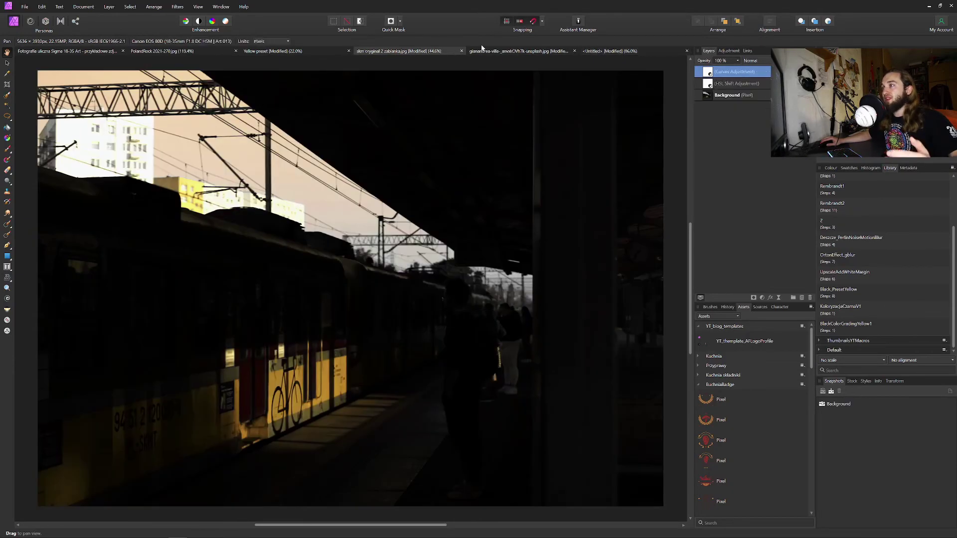
left_click(504, 51)
key("ctrl+v")
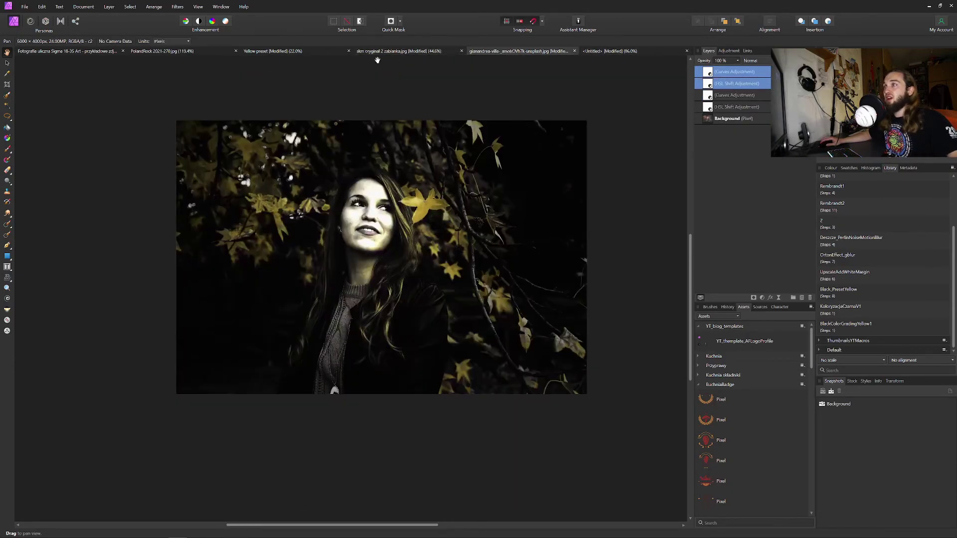
left_click(280, 53)
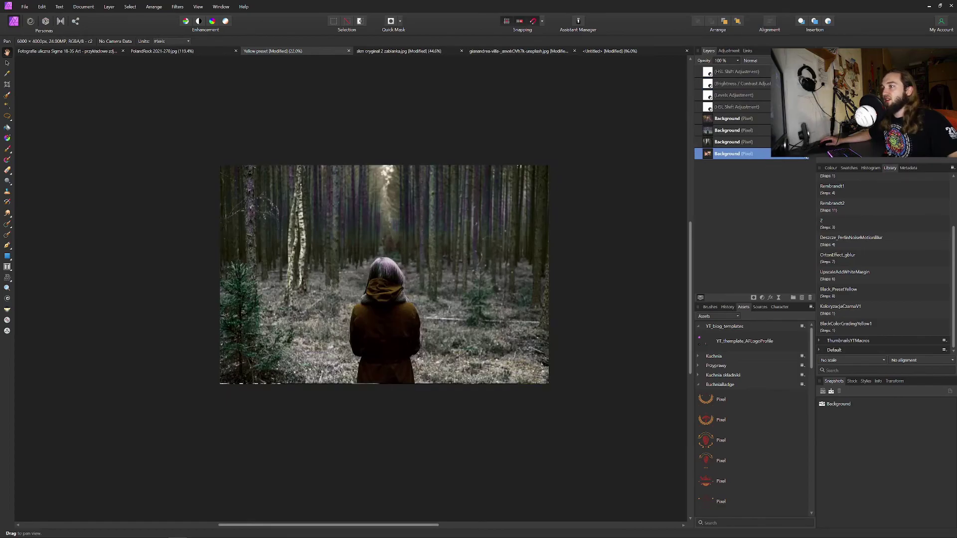